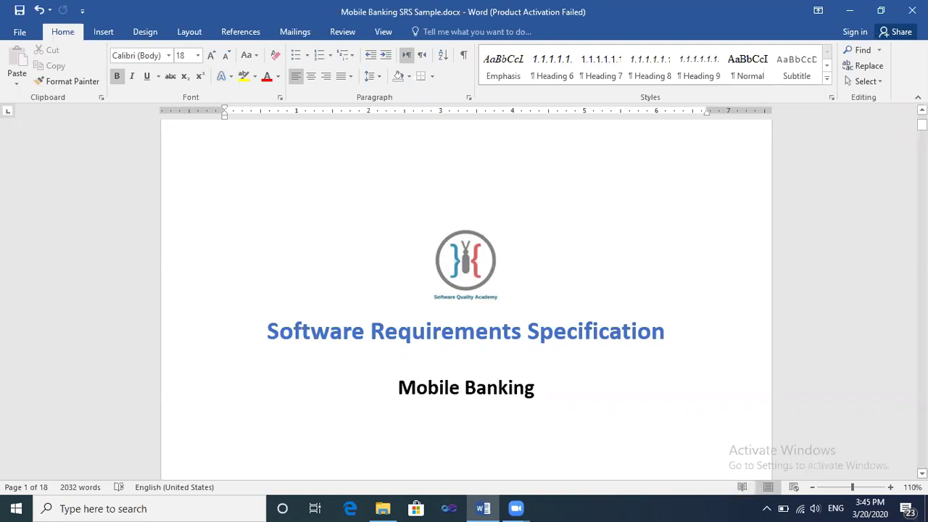
Review the cover page's publication details and the Table of Contents, down to the Document Release History
scroll(520, 380, "down", 1)
scroll(466, 290, "down", 5)
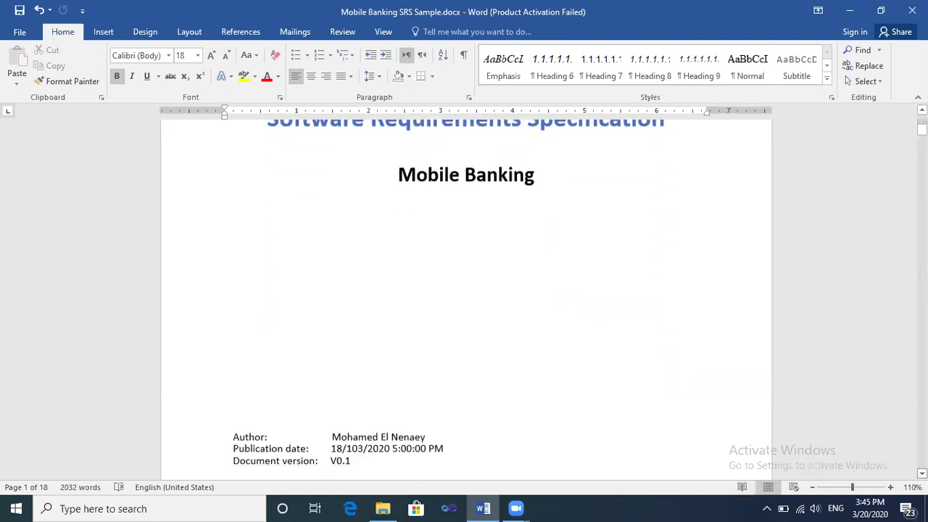
scroll(467, 290, "down", 10)
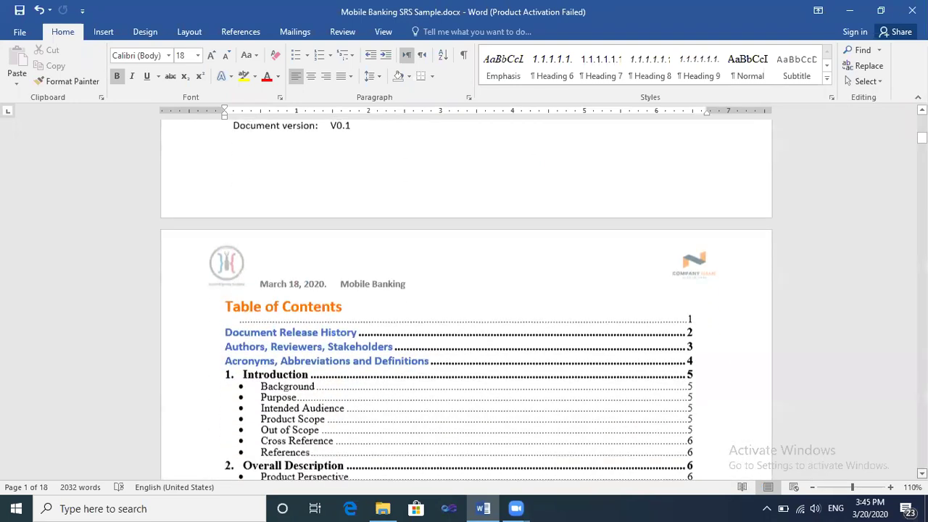
scroll(466, 290, "down", 3)
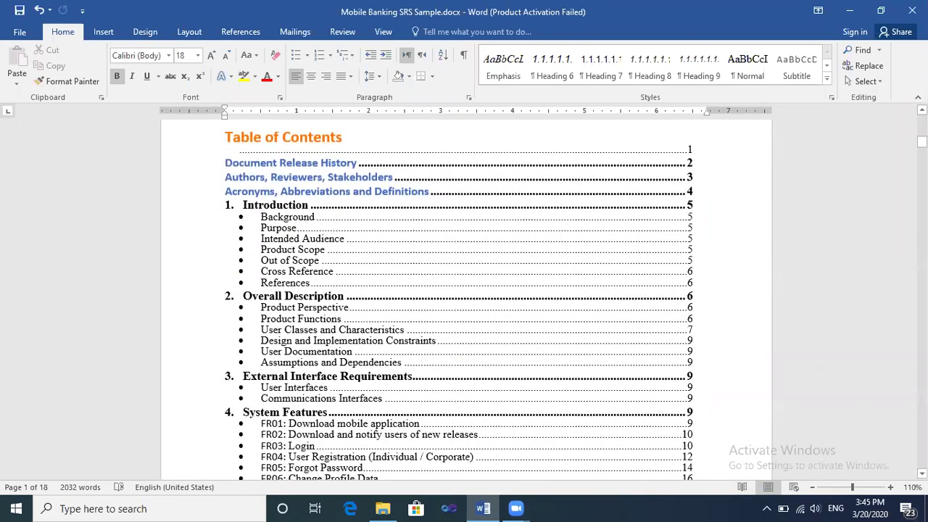
scroll(467, 290, "up", 10)
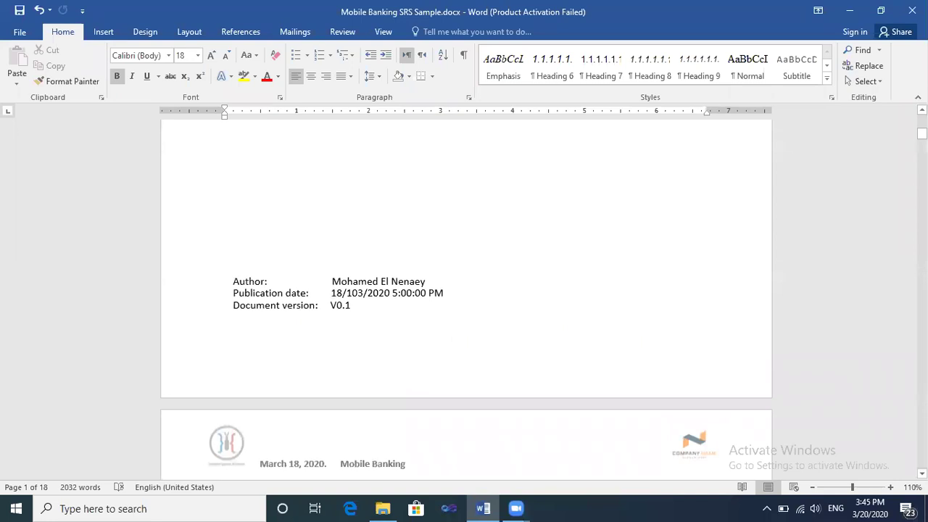
scroll(466, 289, "down", 2)
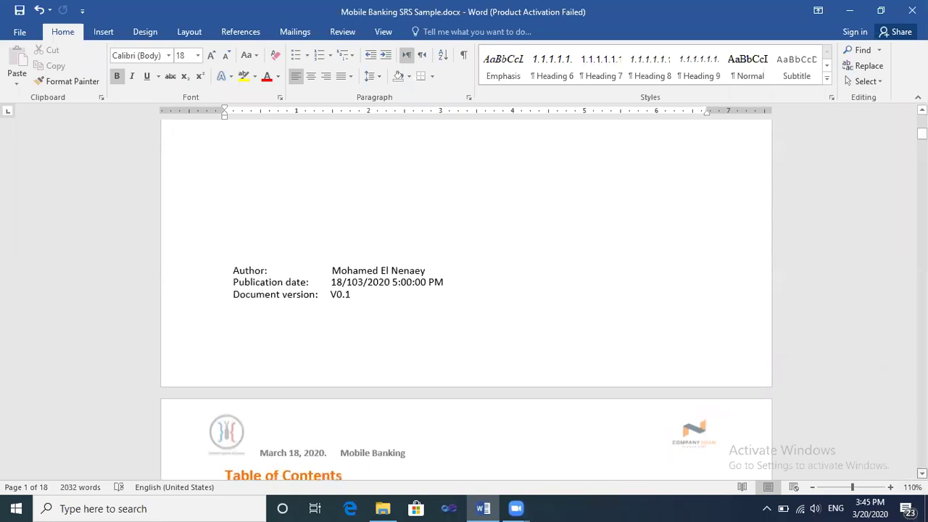
scroll(466, 290, "down", 10)
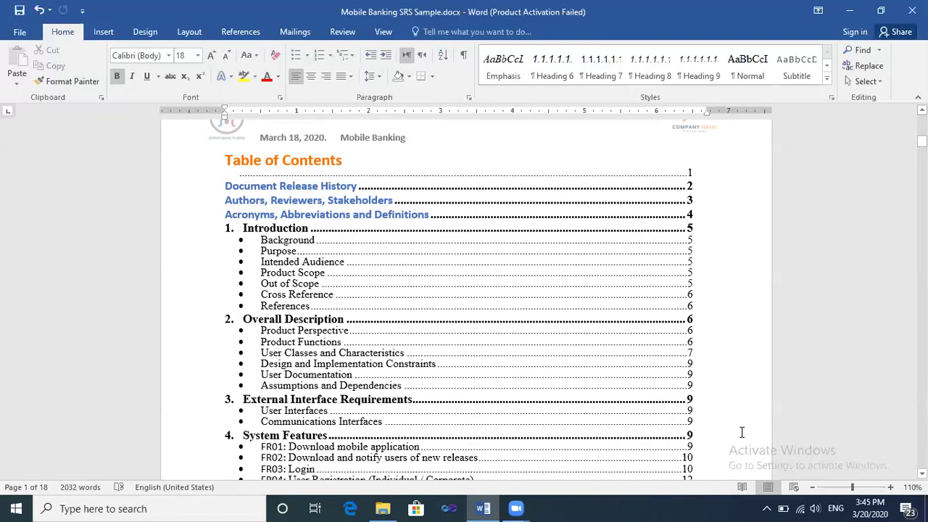
left_click(922, 473)
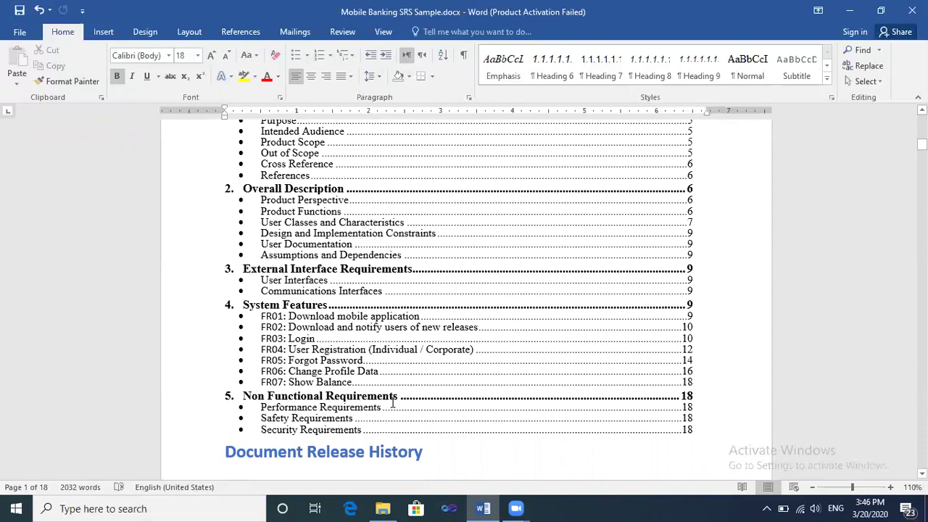
left_click(921, 472)
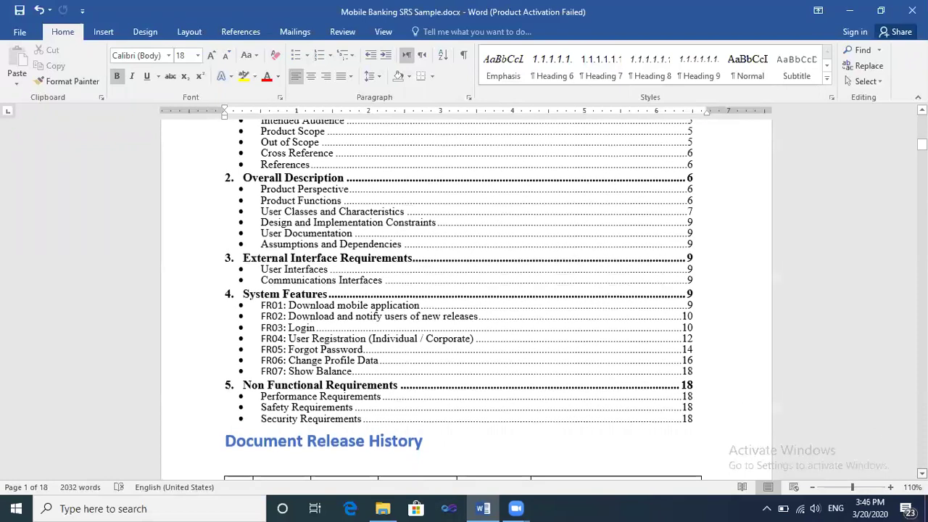
scroll(474, 217, "down", 6)
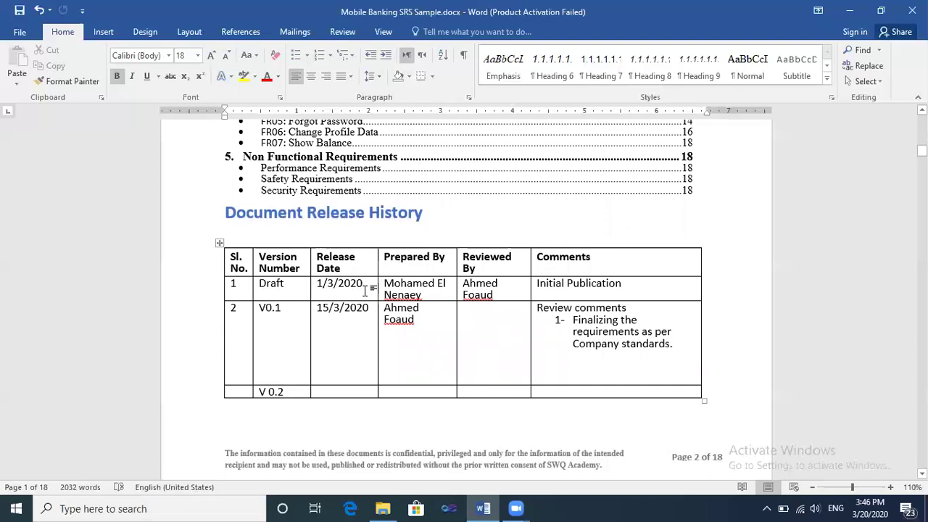
Examine the Prepared By and Reviewed By entries of the Draft version in the Document Release History table
triple_click(424, 291)
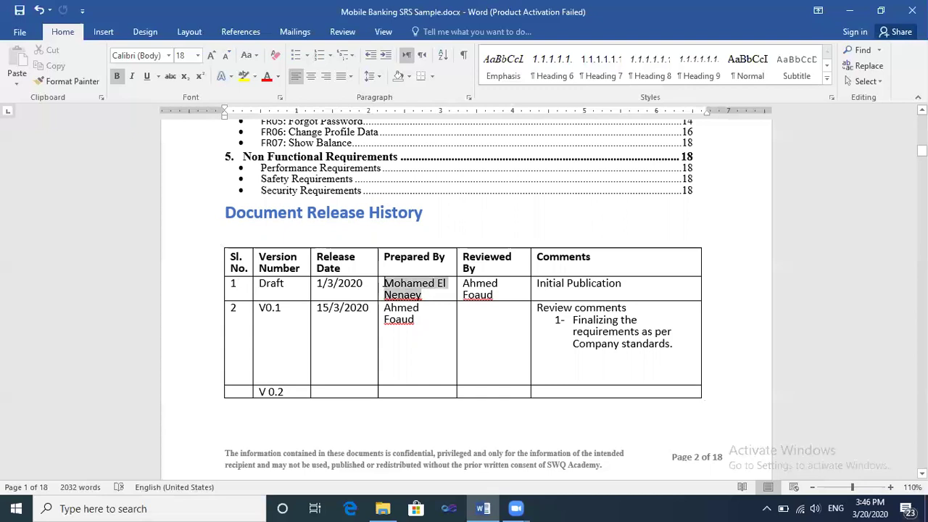
left_click(510, 284)
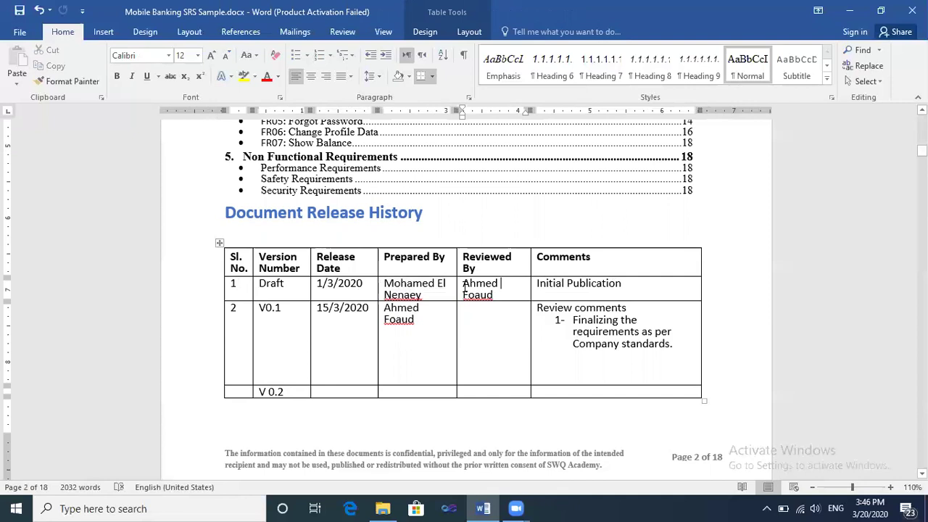
triple_click(437, 294)
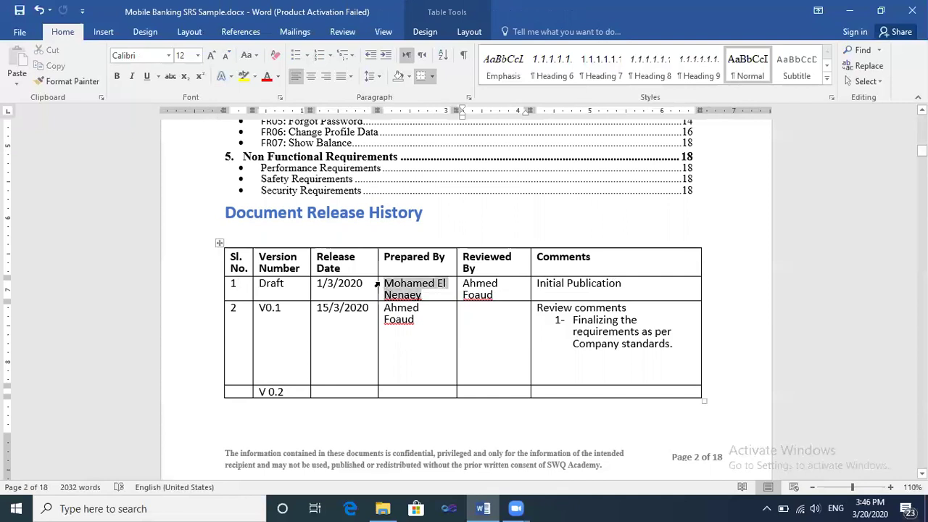
left_click(273, 290)
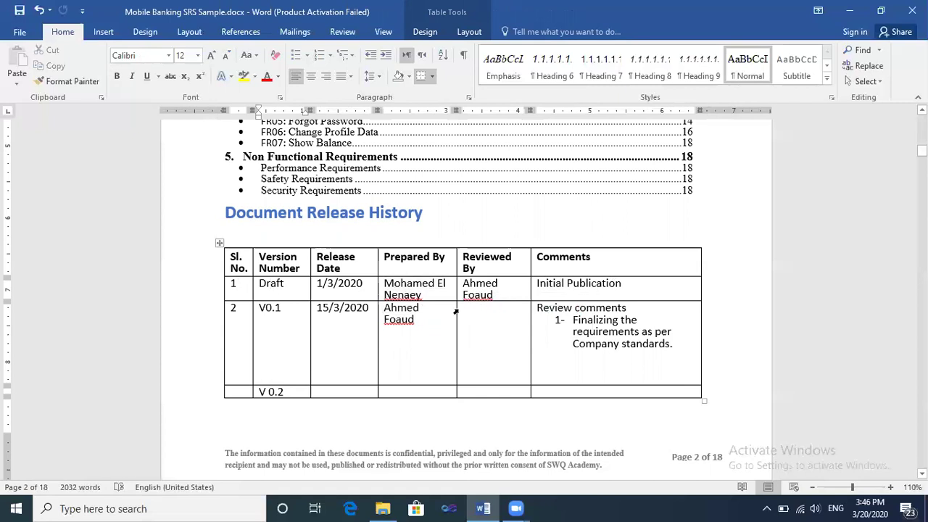
left_click_drag(496, 292, 464, 284)
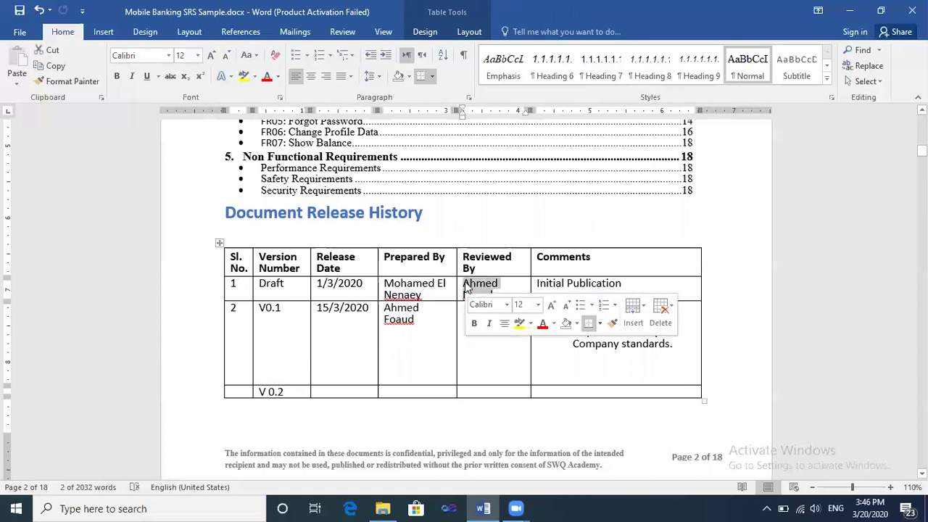
left_click(476, 344)
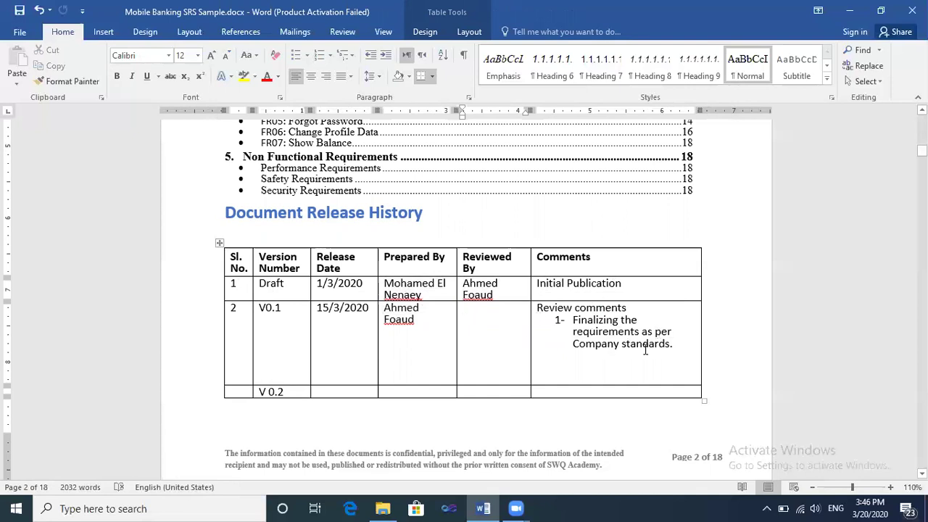
Change the version numbers in the last two rows of the release history table to V0.2 and V 0.3
left_click(284, 308)
key("BackSpace")
type("2")
key("BackSpace")
type("3")
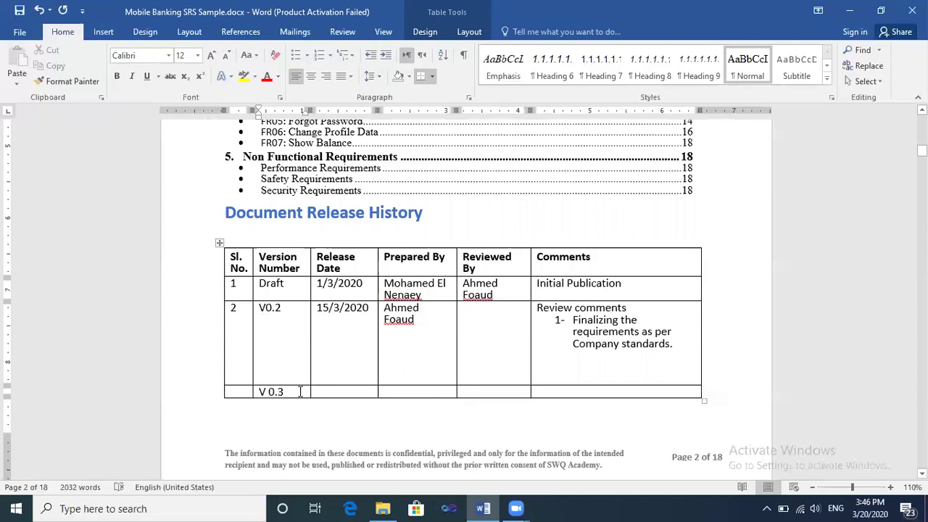
Check the Release Date, Prepared By, Reviewed By and Comments cells of the V 0.3 row
left_click(332, 392)
left_click(435, 389)
left_click(476, 392)
left_click(576, 390)
Examine the Client Stakeholders Register, focusing on the Program Manager's name, role, influence and contact in the Customer Team
scroll(576, 390, "down", 1)
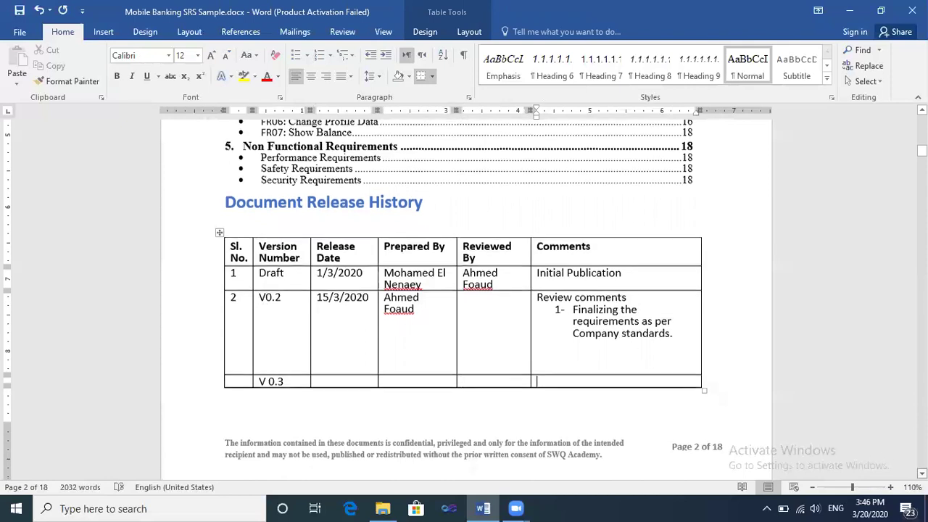
scroll(576, 390, "down", 8)
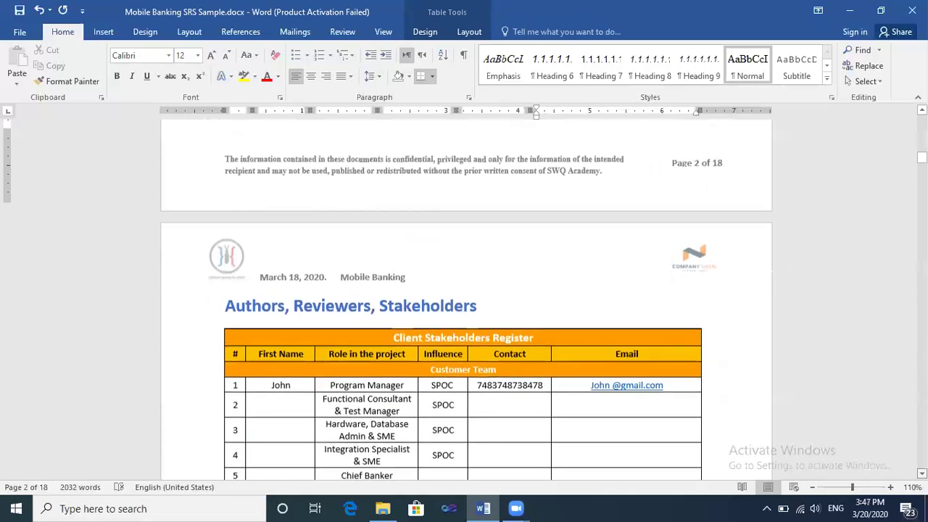
scroll(464, 300, "down", 2)
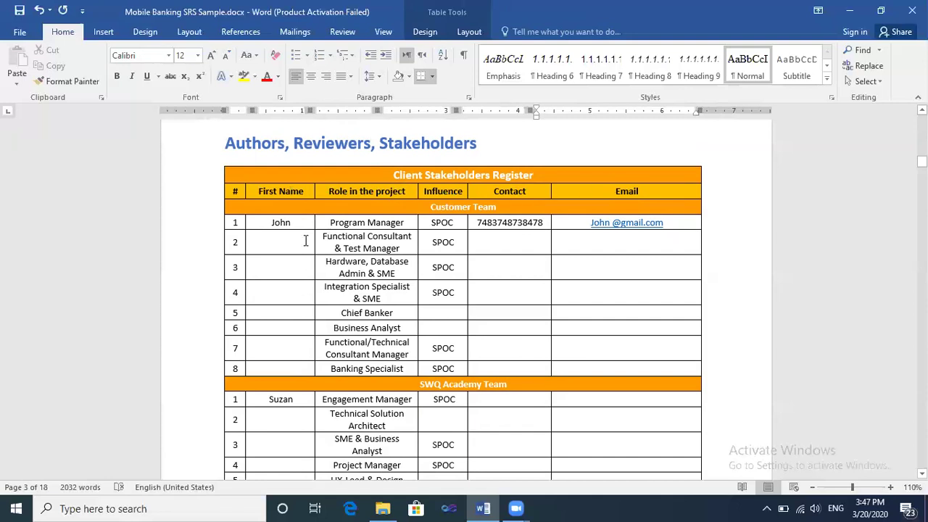
left_click_drag(298, 223, 265, 223)
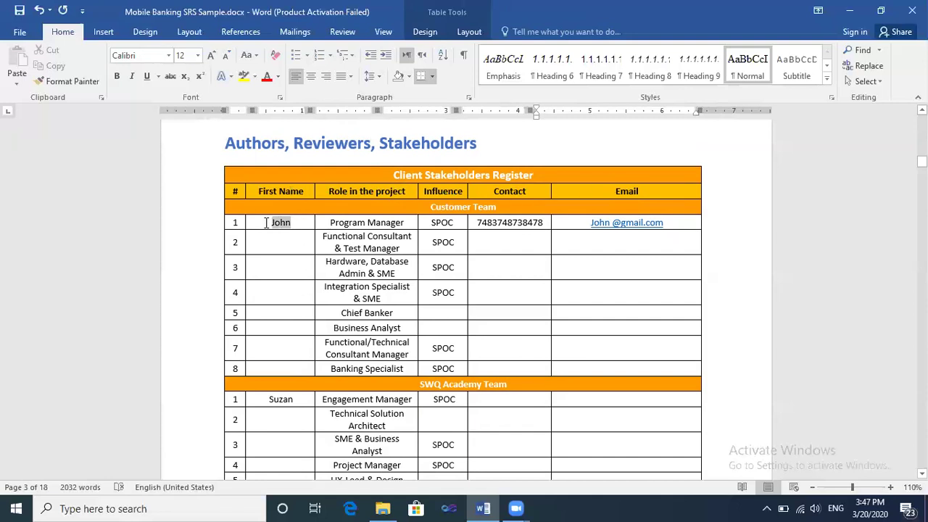
left_click(366, 223)
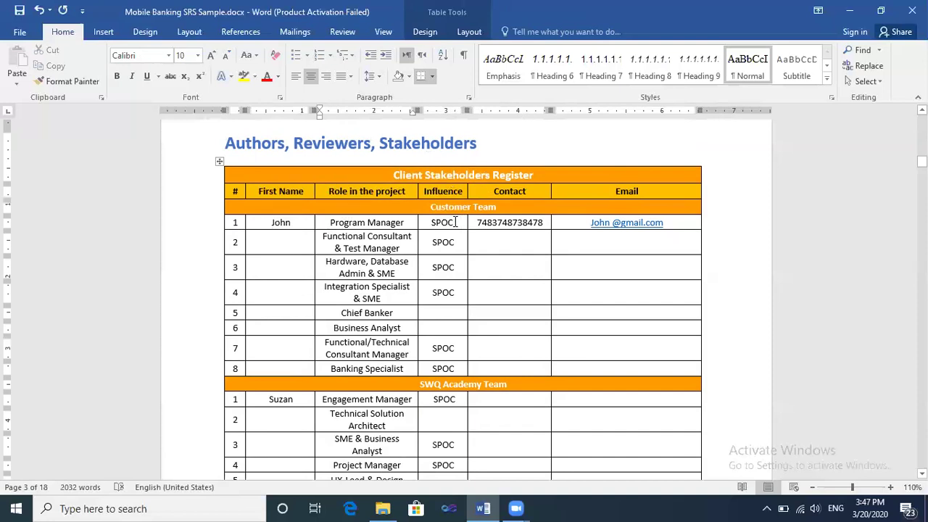
left_click_drag(458, 223, 432, 223)
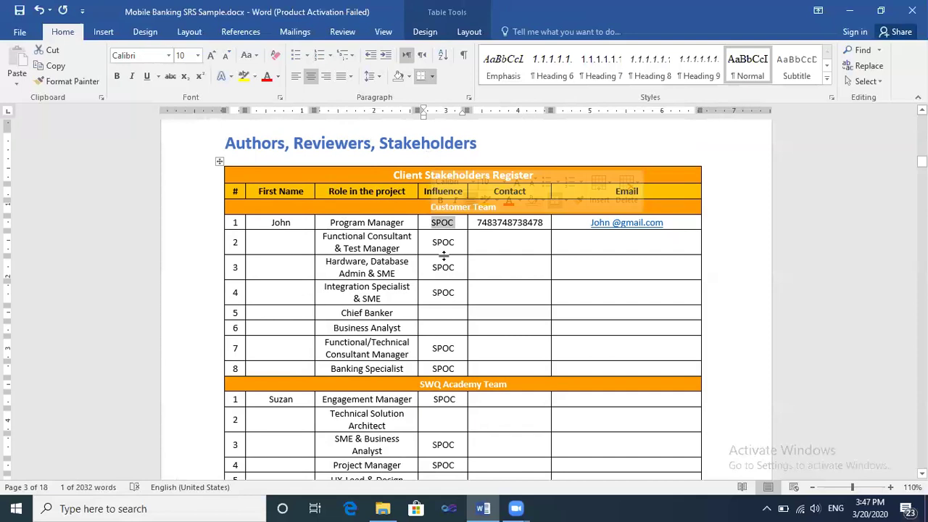
double_click(367, 224)
left_click(358, 223)
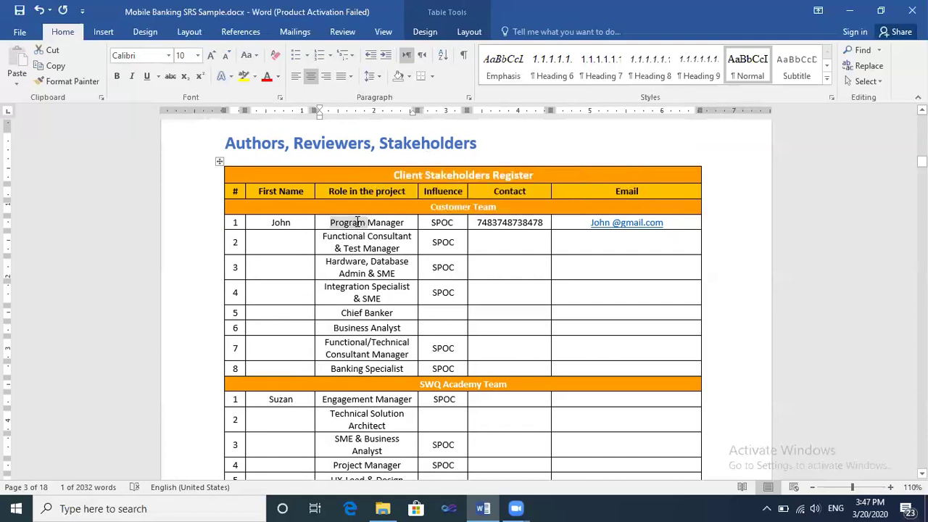
double_click(510, 223)
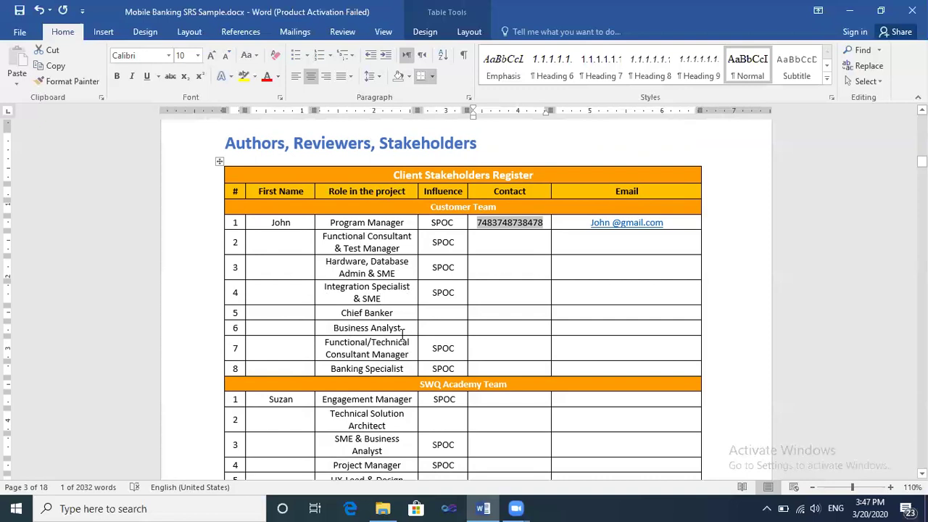
left_click(922, 474)
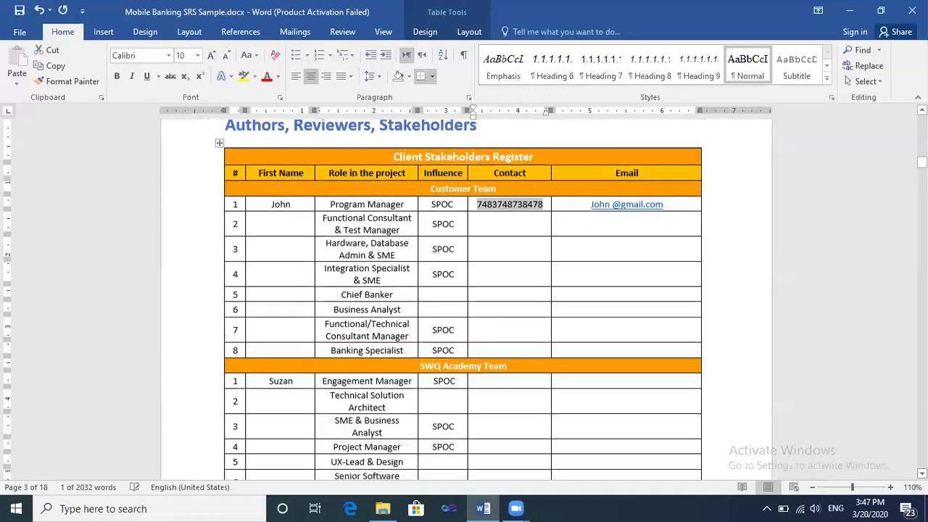
scroll(464, 297, "down", 2)
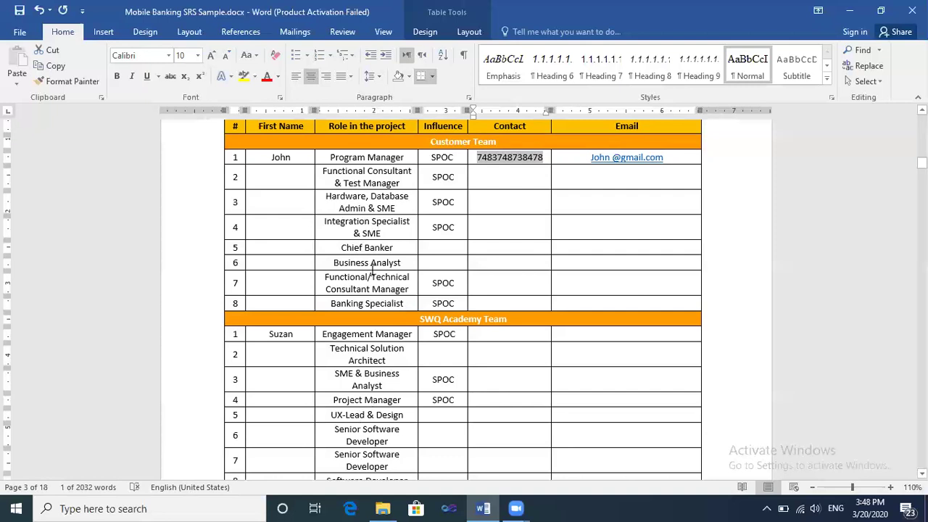
Fill in the first name for the Integration Specialist & SME in the Customer Team of the stakeholders register
left_click_drag(343, 247, 396, 247)
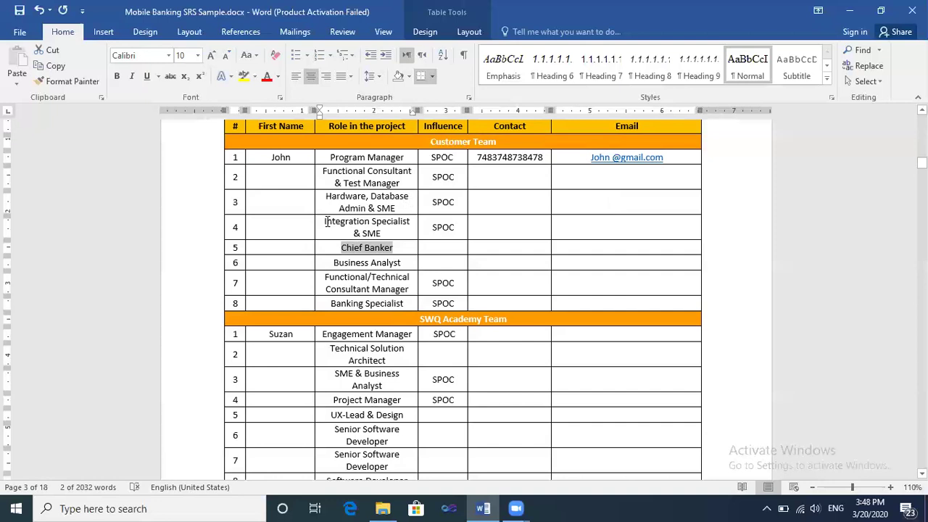
left_click_drag(324, 221, 367, 222)
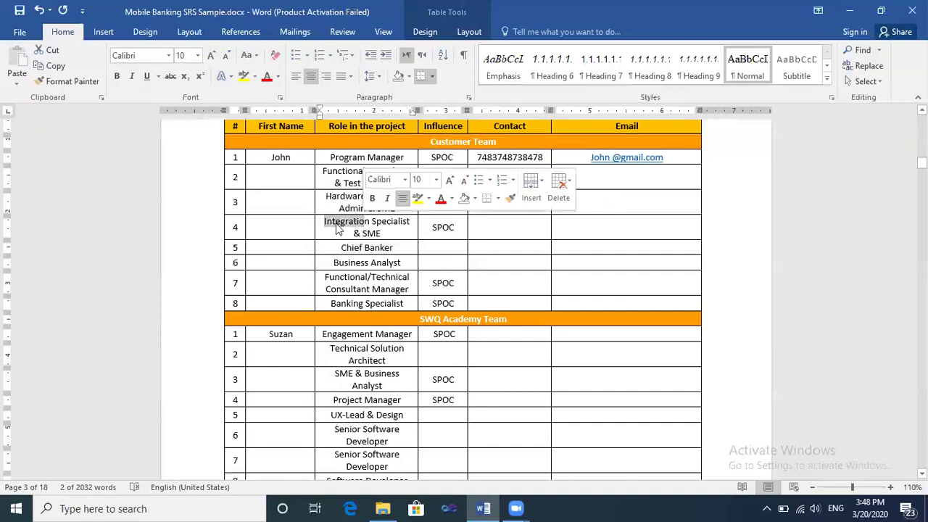
left_click(297, 227)
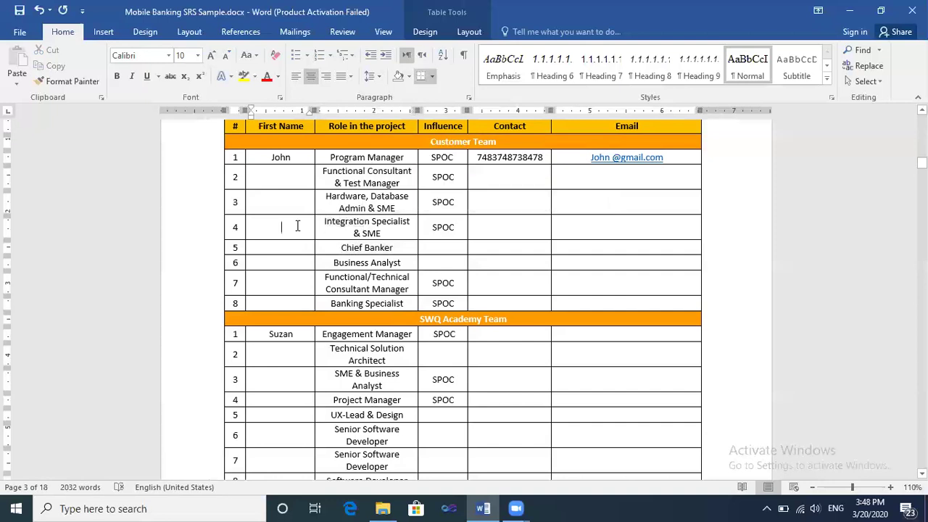
type("Smith")
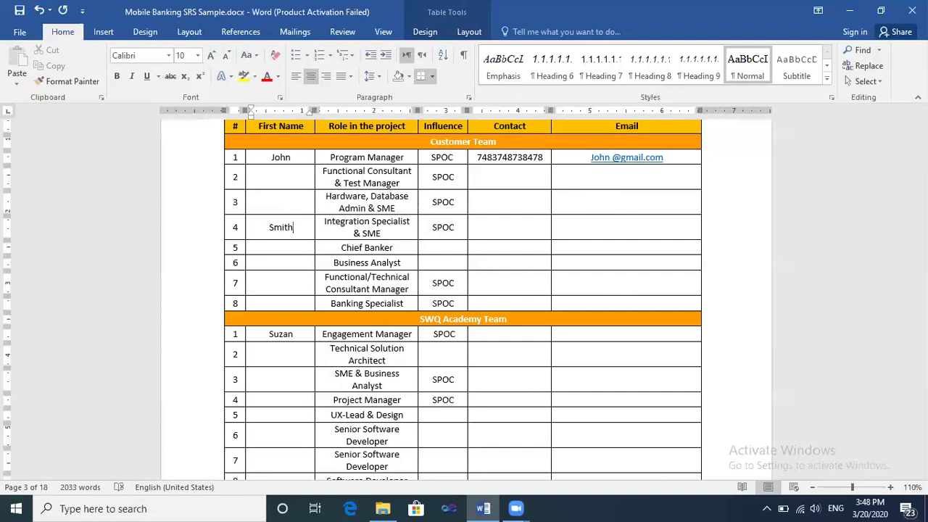
triple_click(385, 229)
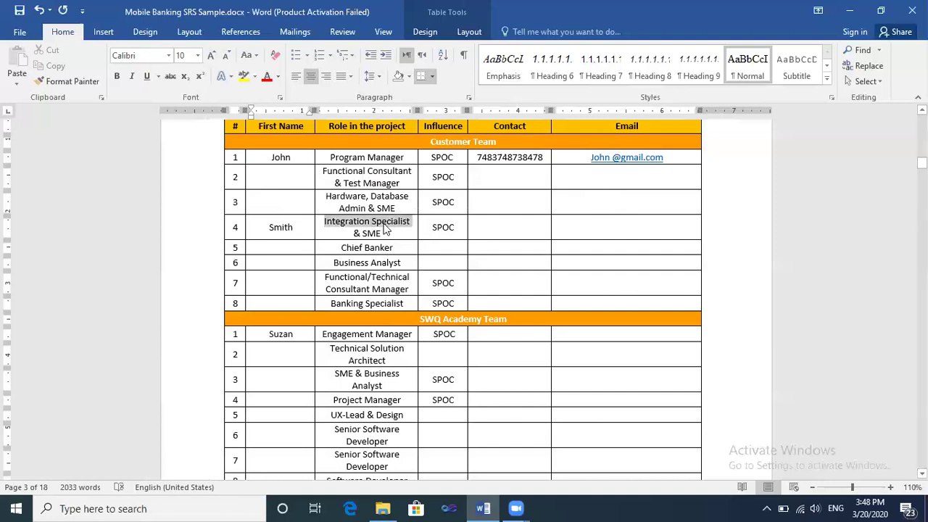
left_click_drag(384, 226, 385, 233)
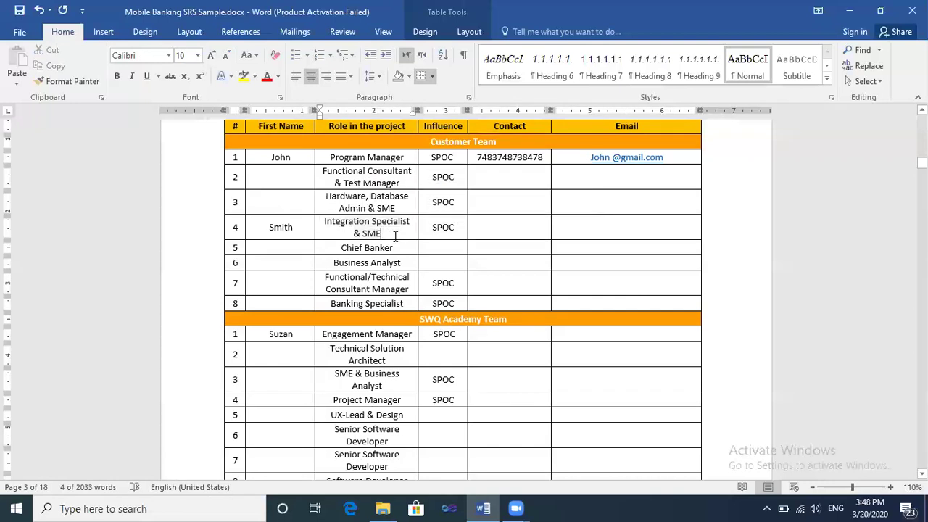
left_click(384, 233)
Look over the SWQ Academy Team roles and the Acronyms, Abbreviations and Definitions table
scroll(464, 297, "down", 6)
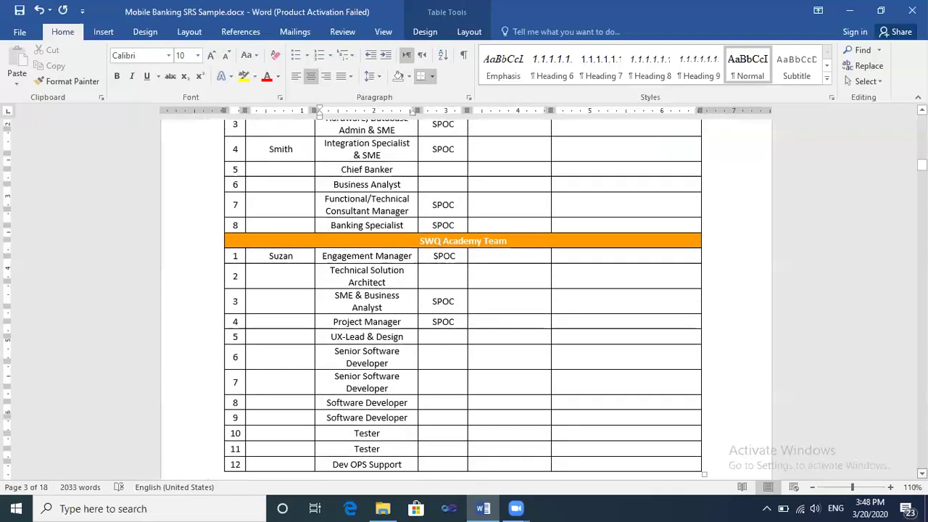
scroll(464, 297, "down", 8)
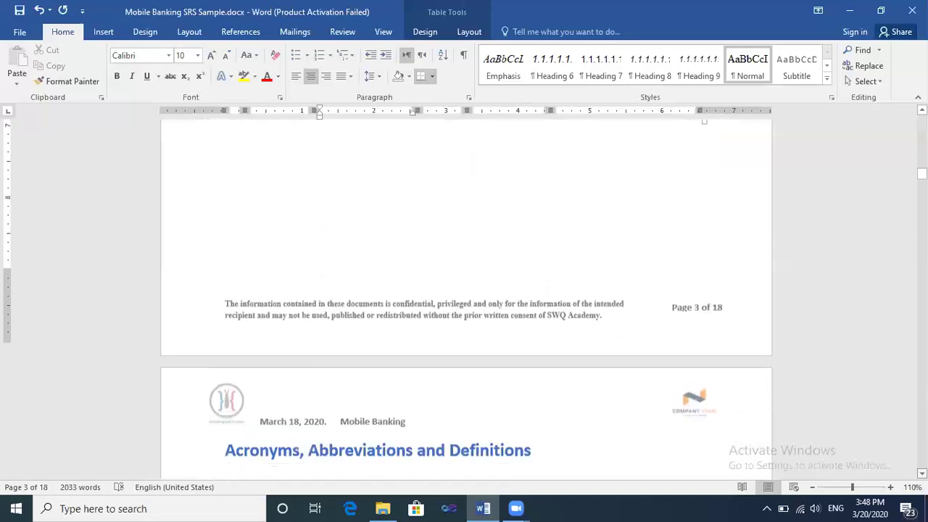
scroll(464, 298, "down", 3)
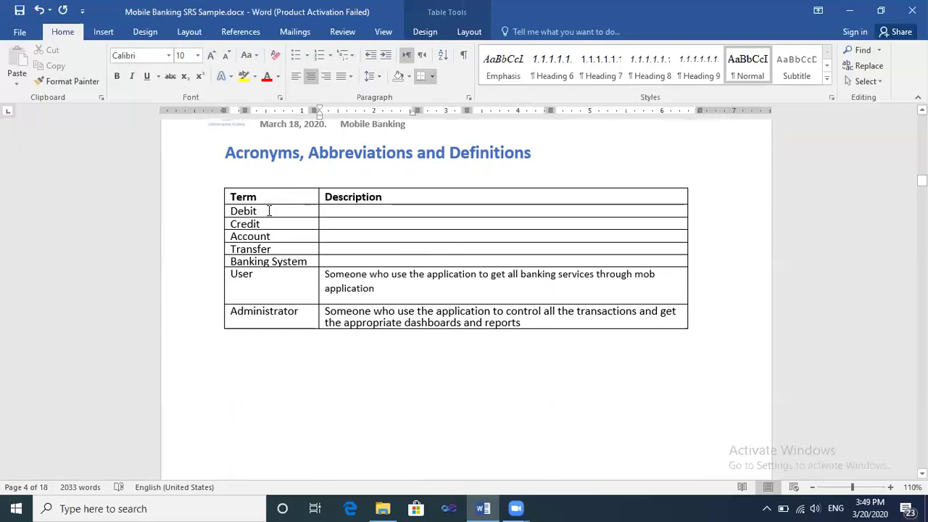
Review the Debit, Credit, Account, User and Administrator terms in the Acronyms, Abbreviations and Definitions table
left_click(268, 210)
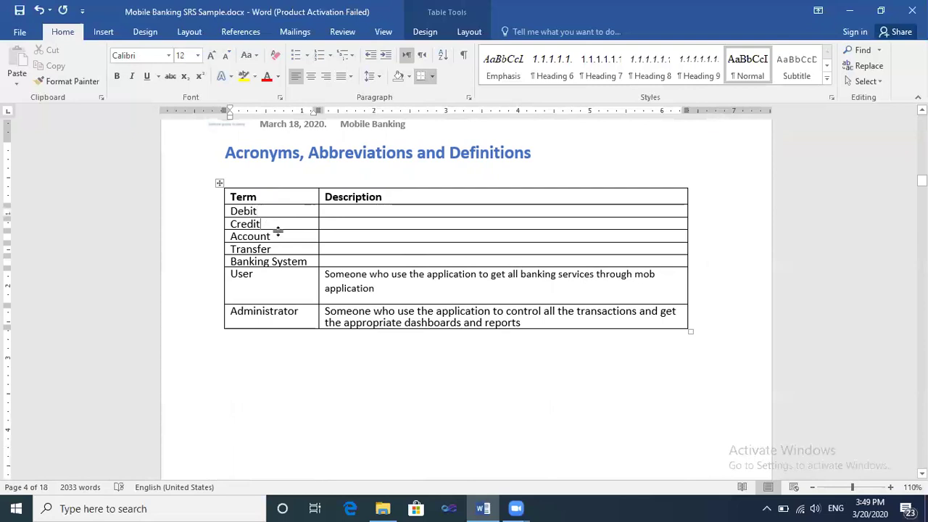
left_click(278, 236)
left_click(274, 284)
left_click_drag(299, 316, 246, 285)
left_click(268, 281)
double_click(245, 279)
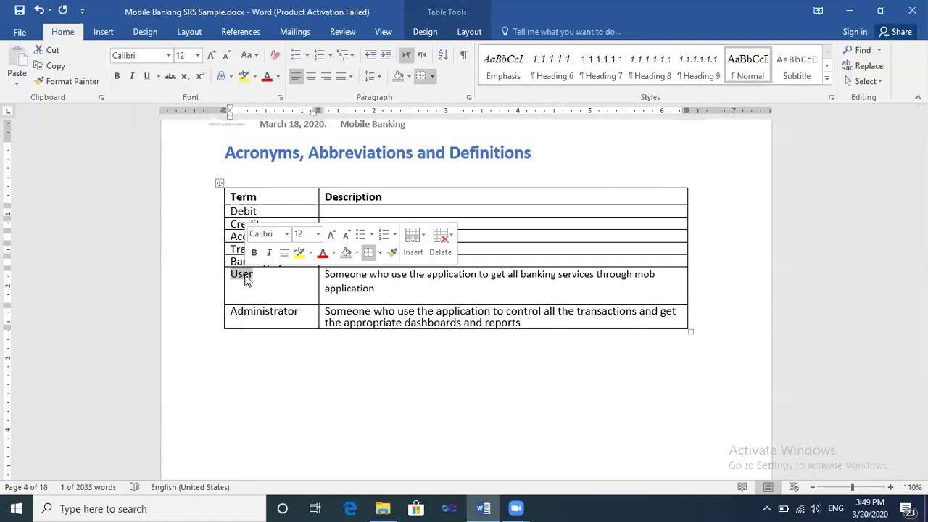
left_click(266, 213)
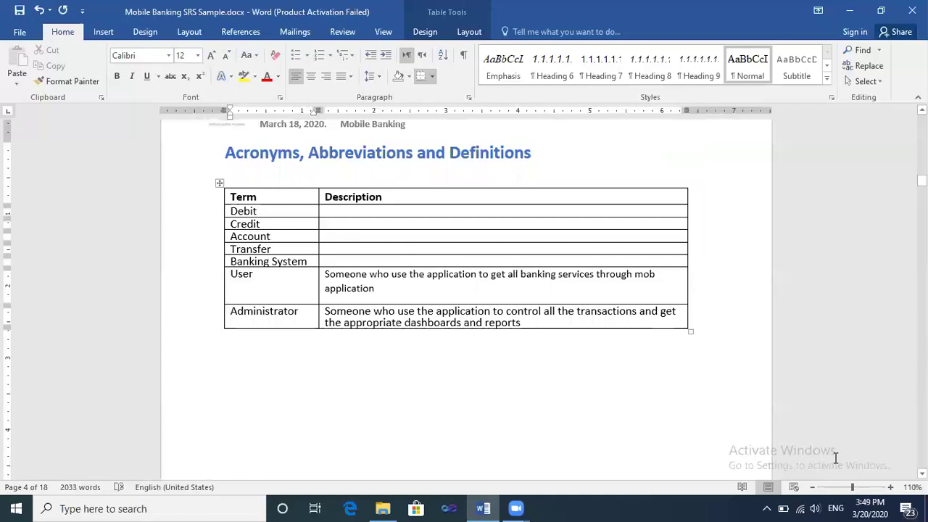
Read the Background paragraph of the Introduction section
scroll(463, 290, "down", 8)
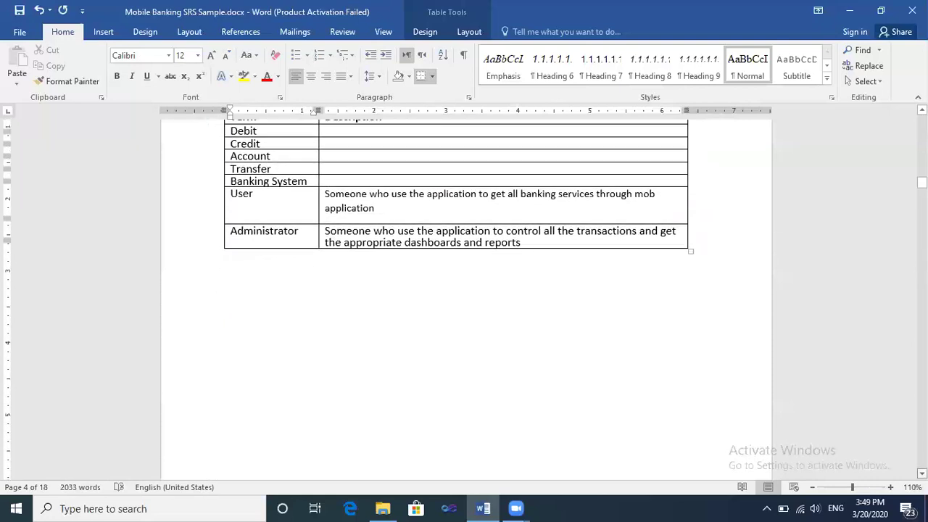
scroll(464, 289, "down", 10)
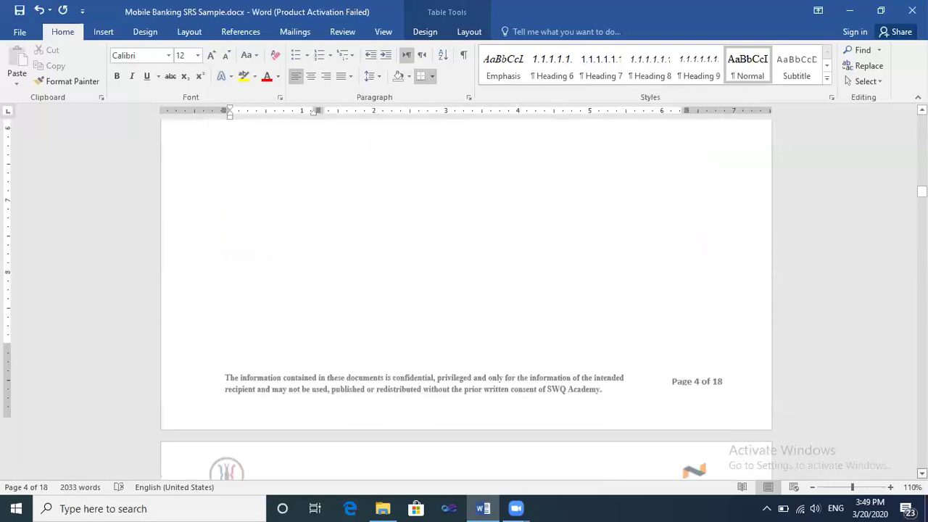
scroll(464, 290, "down", 4)
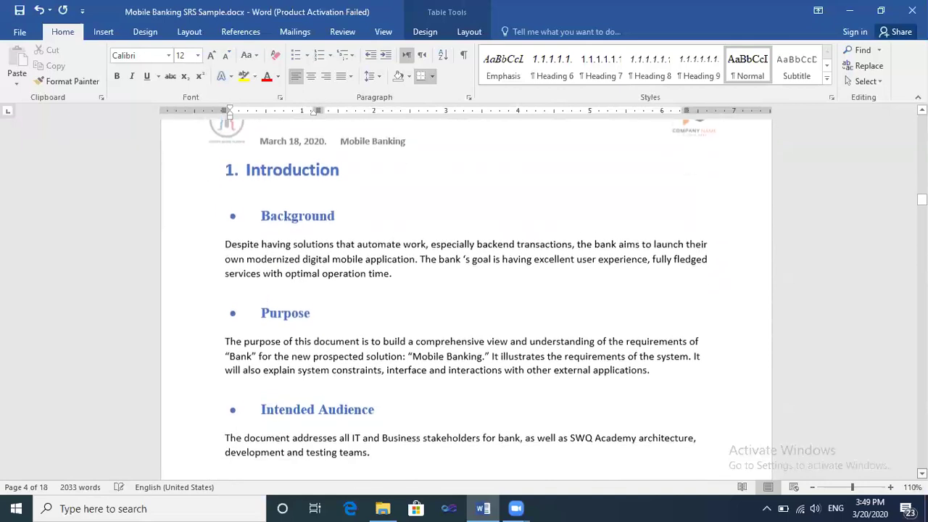
scroll(464, 290, "down", 1)
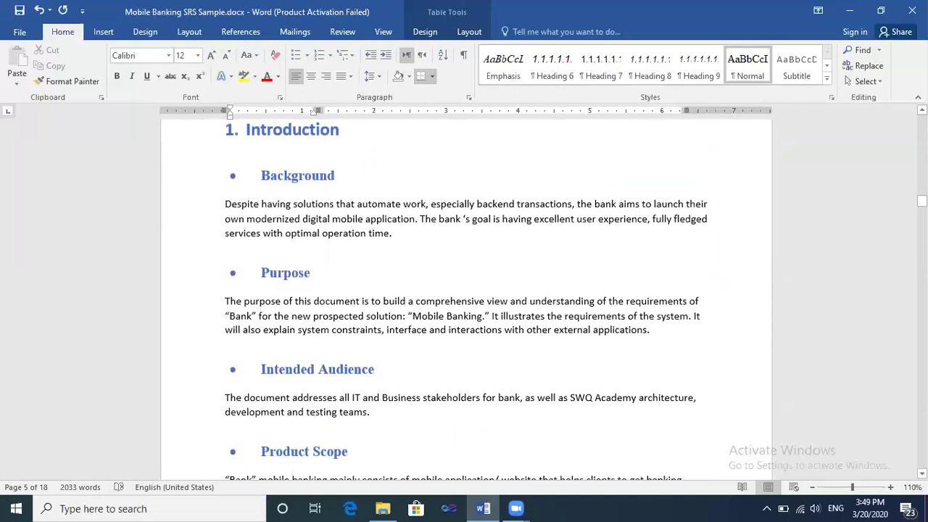
scroll(463, 290, "up", 1)
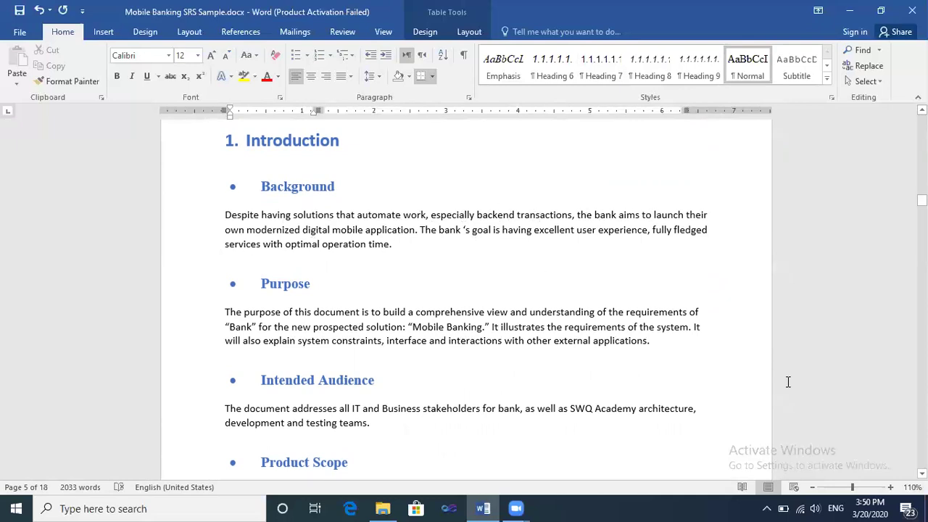
left_click(890, 487)
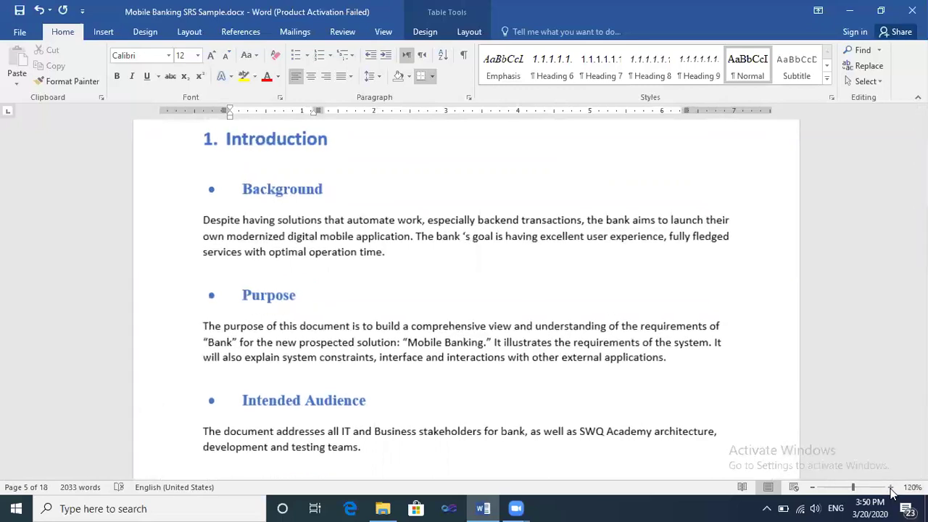
left_click(890, 487)
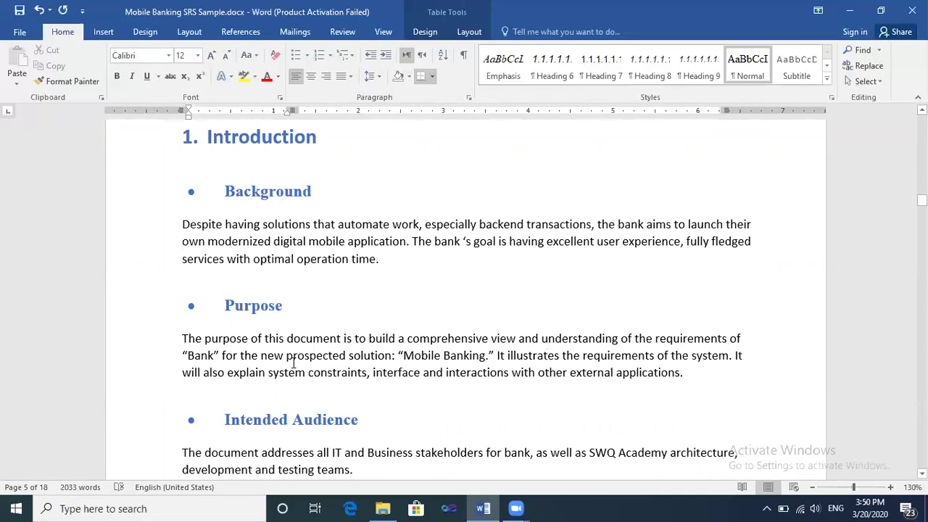
Examine the Purpose paragraph, highlighting its wording on constraints, interface and interactions with other external applications
double_click(200, 357)
left_click(239, 360)
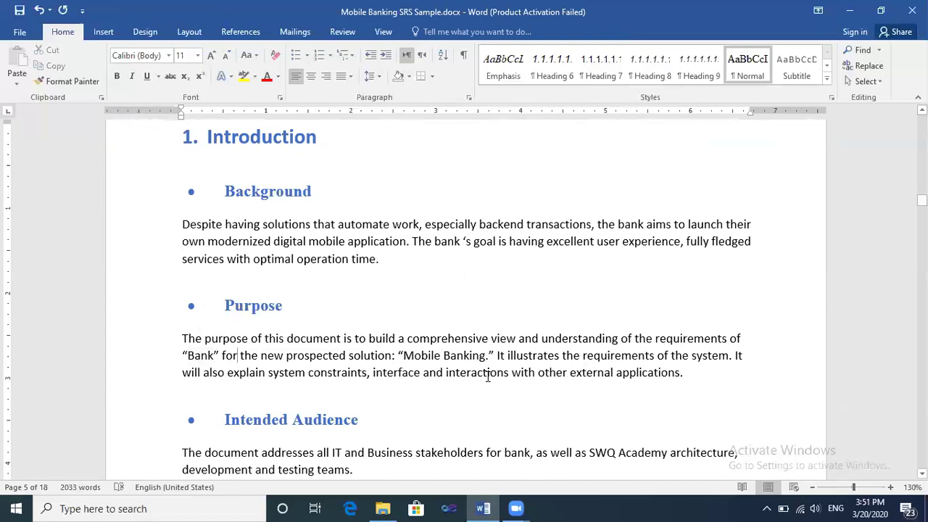
left_click_drag(354, 376, 548, 373)
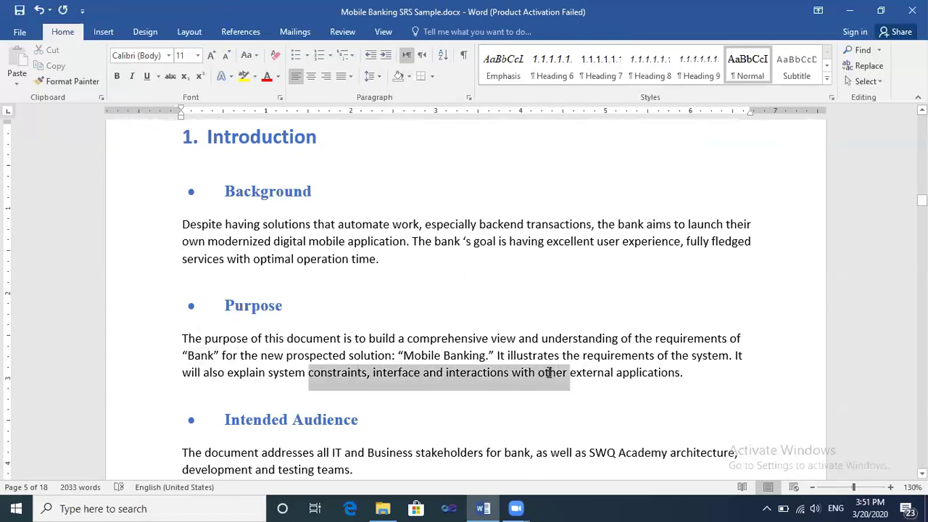
Examine the Intended Audience paragraph, highlighting the bank's IT and Business stakeholders and the SWQ Academy architecture wording
scroll(701, 399, "down", 2)
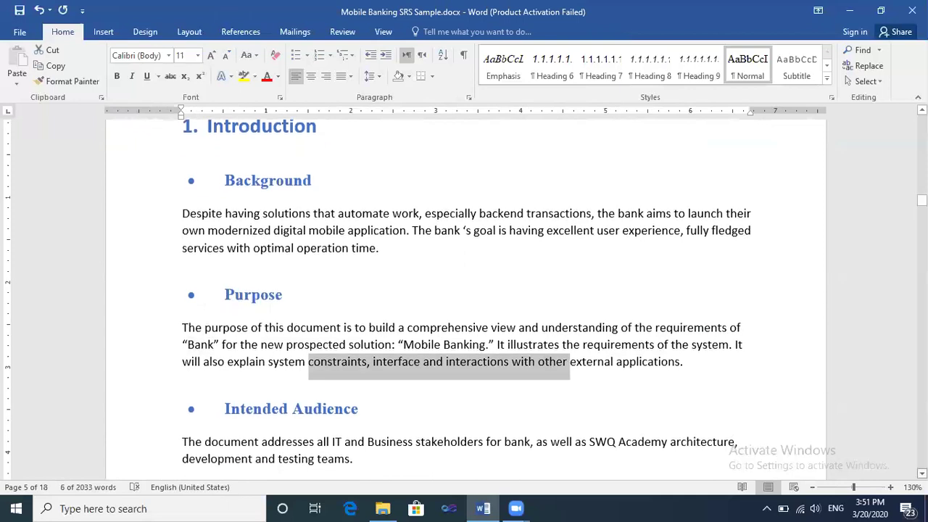
scroll(456, 311, "down", 4)
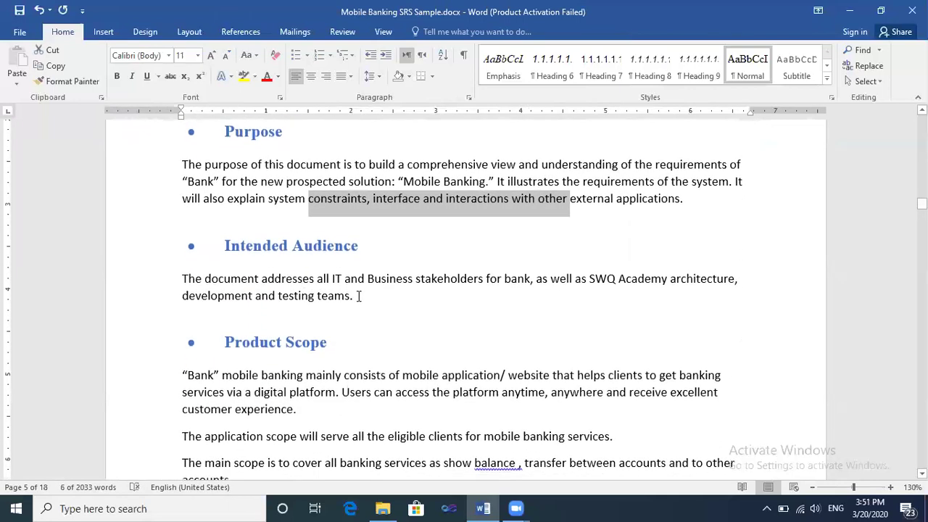
left_click_drag(358, 295, 192, 284)
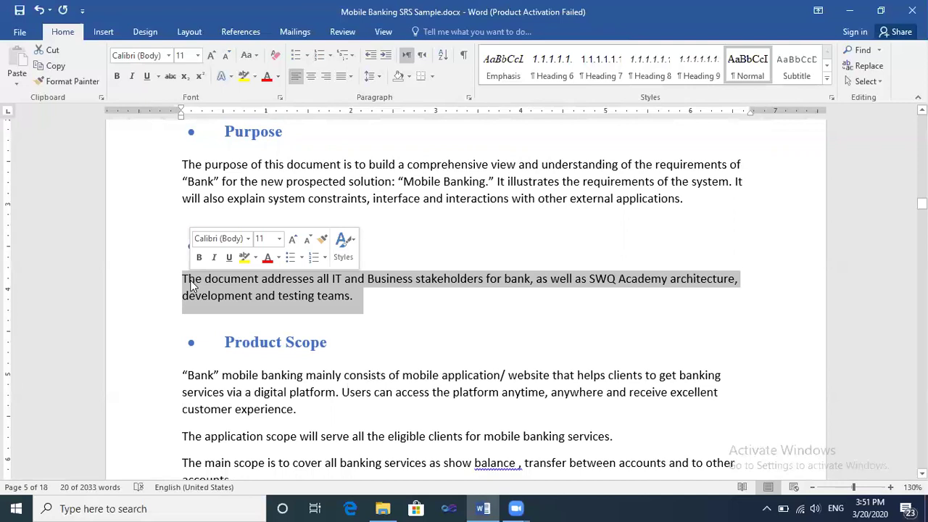
left_click(322, 299)
left_click_drag(316, 279, 494, 278)
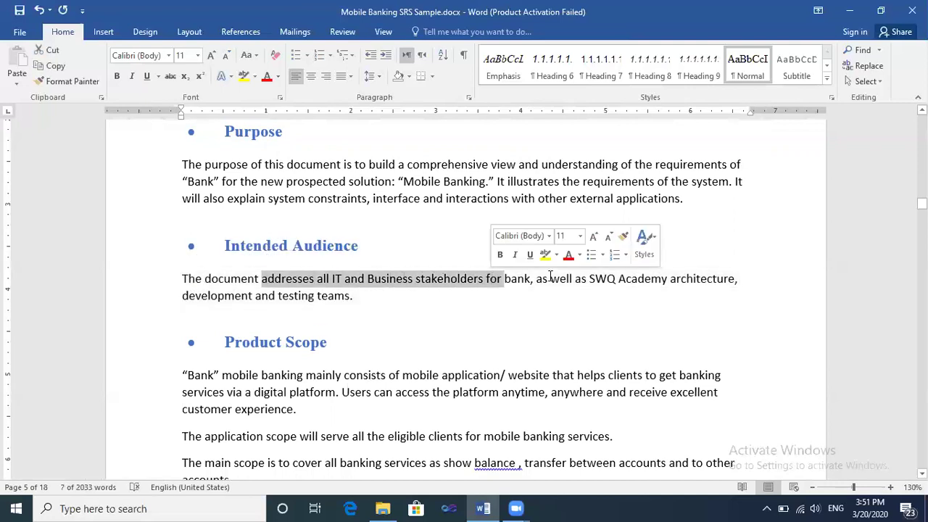
left_click_drag(550, 279, 681, 281)
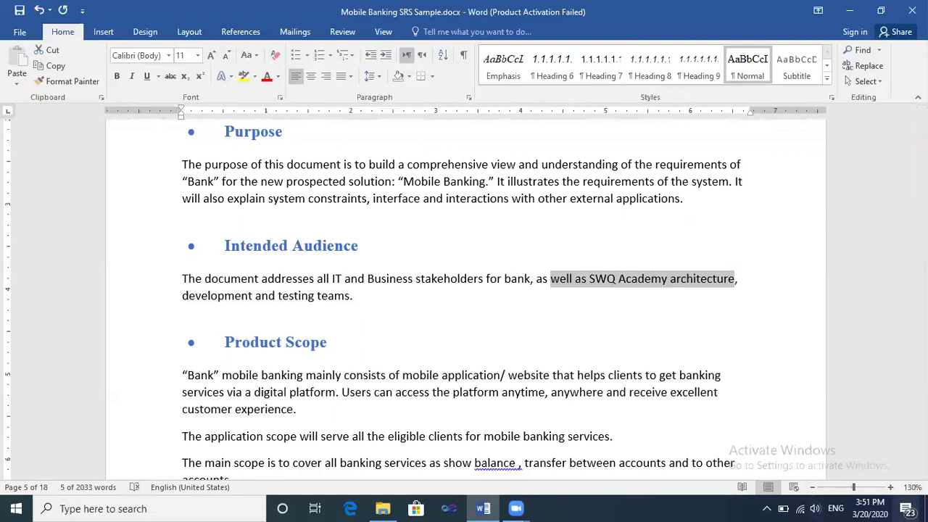
Examine the Product Scope section, highlighting "mobile application/ website" and the two deliverables for bank clients and bank employees
scroll(464, 297, "down", 3)
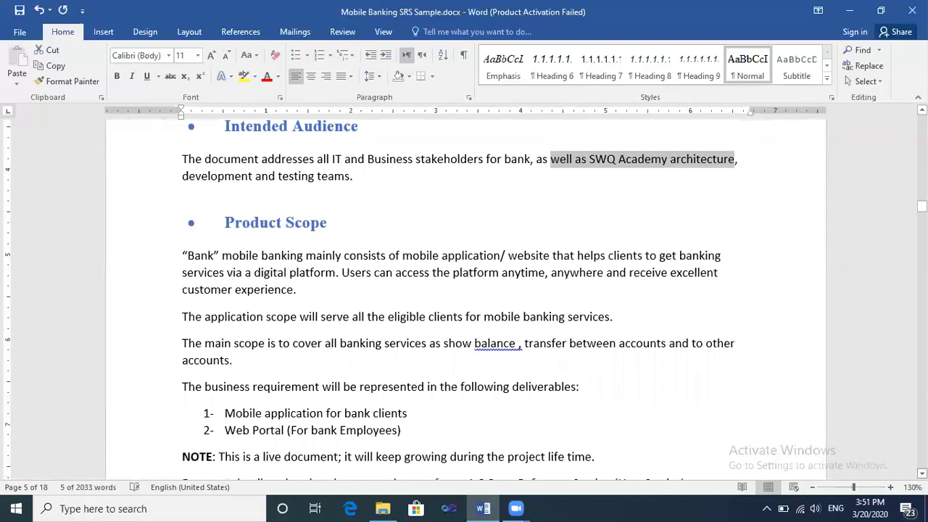
scroll(463, 297, "down", 1)
scroll(464, 297, "down", 1)
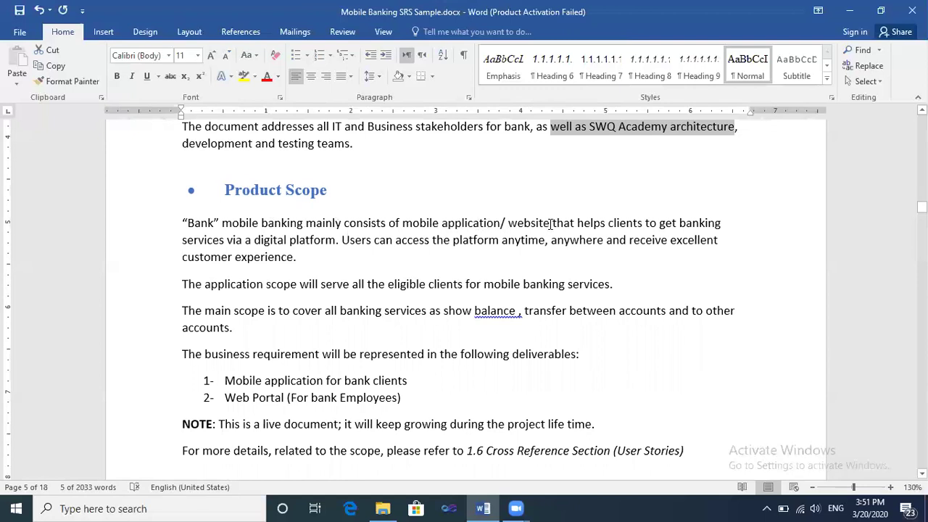
left_click_drag(551, 222, 425, 224)
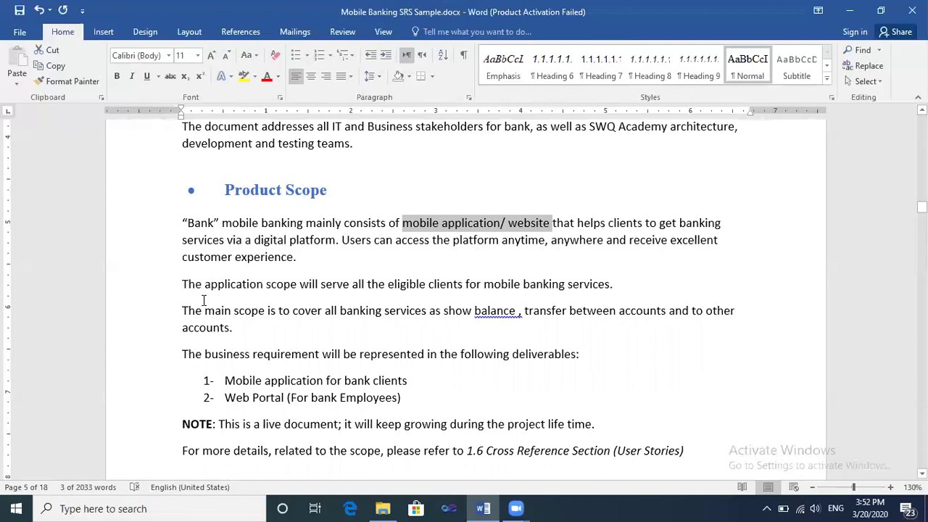
left_click_drag(205, 354, 410, 398)
left_click_drag(247, 383, 411, 381)
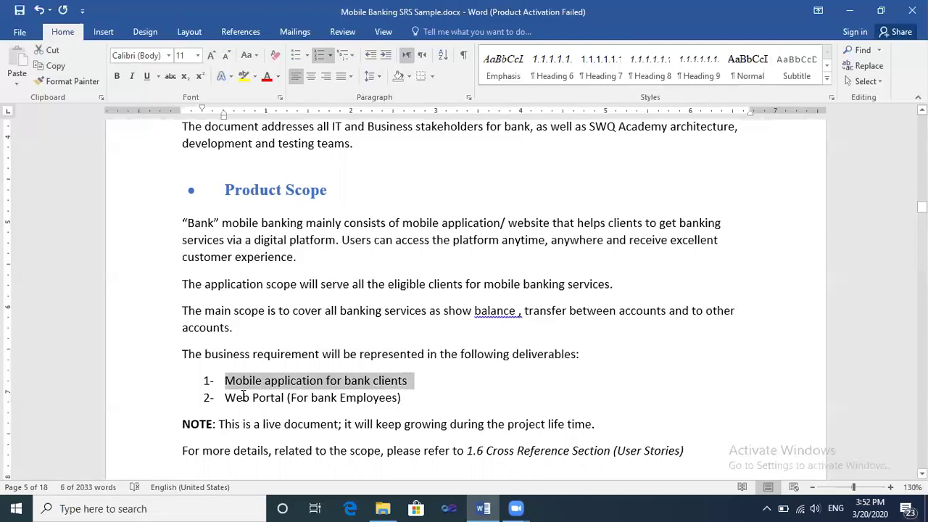
left_click_drag(225, 397, 365, 395)
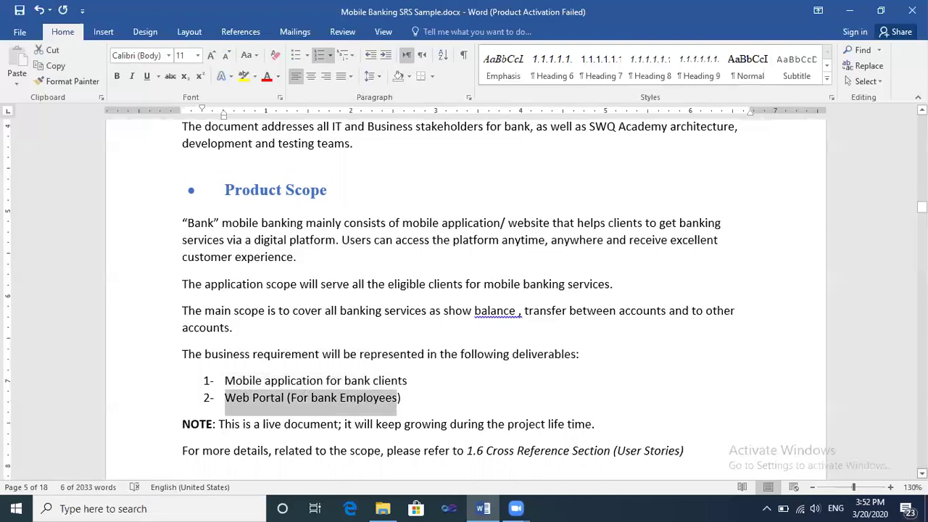
Examine the Out of Scope list, covering the internal banking system structure and the third party developed APIs
scroll(460, 290, "down", 1)
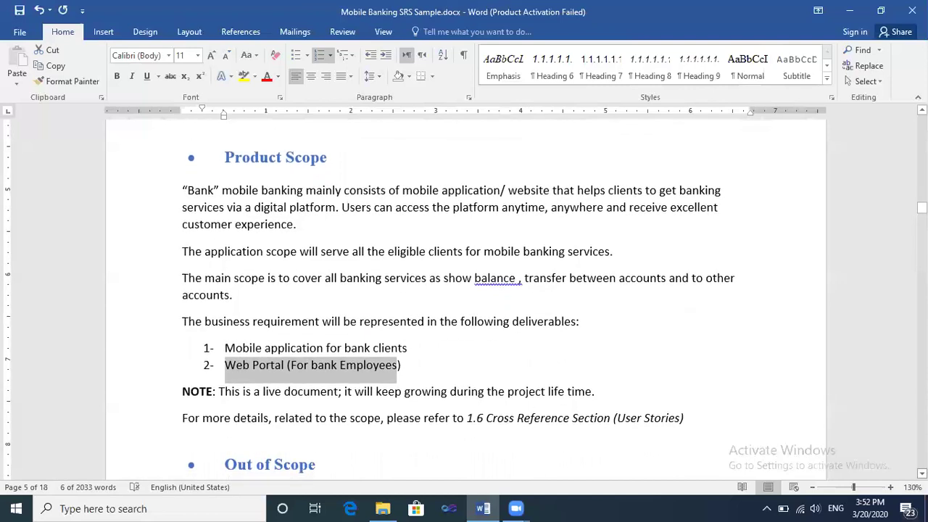
scroll(460, 290, "down", 4)
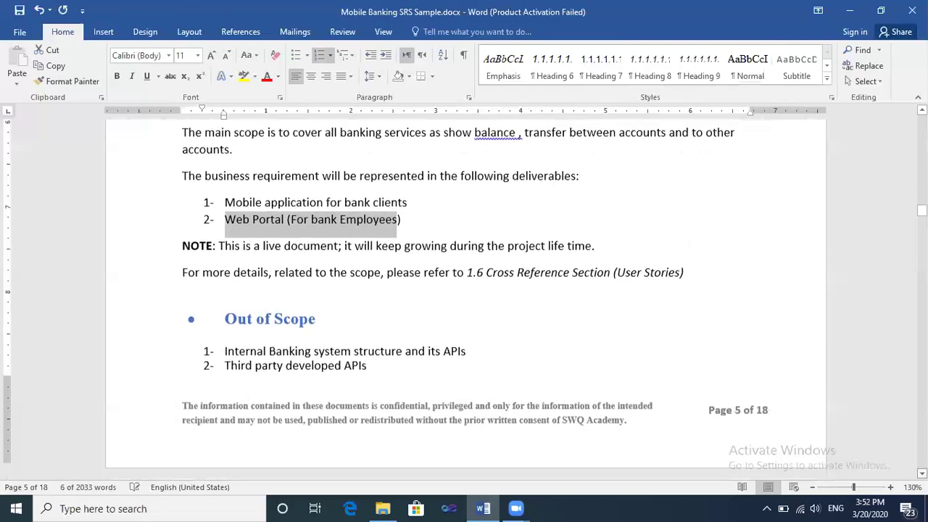
scroll(466, 301, "down", 5)
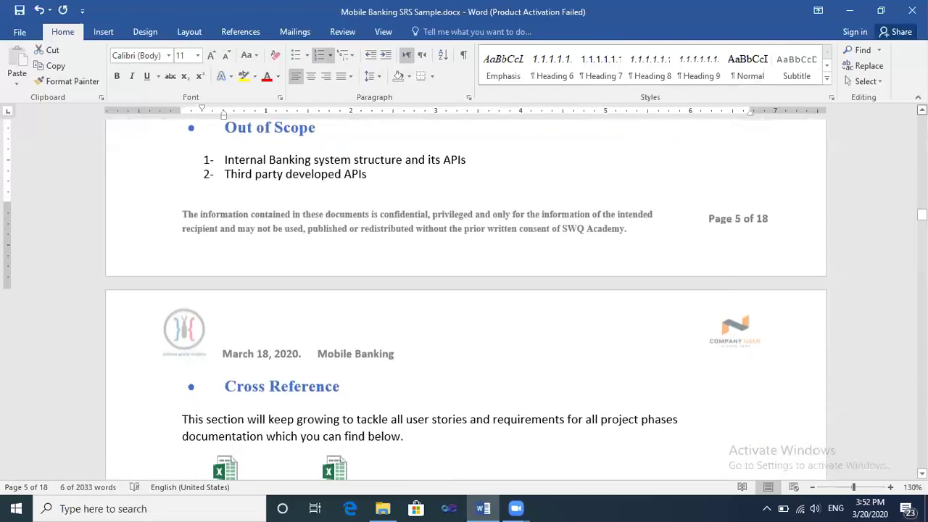
scroll(466, 300, "up", 4)
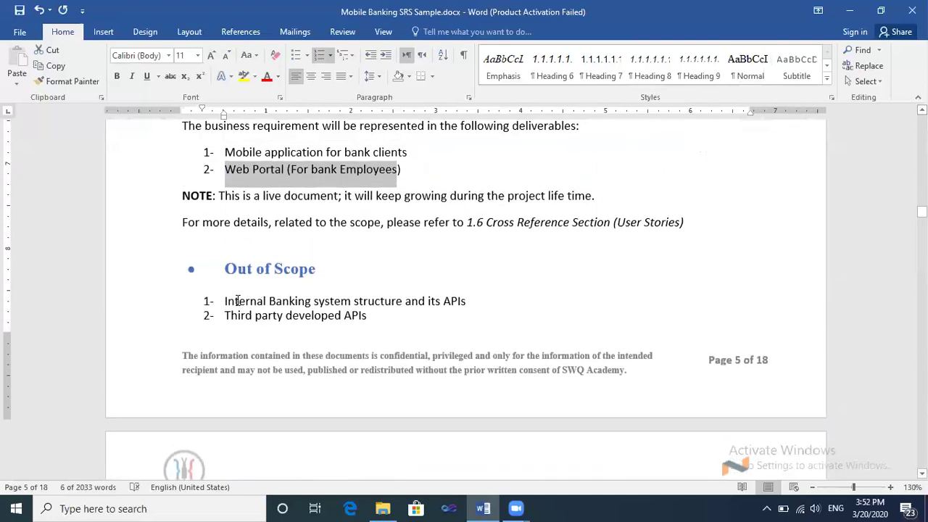
left_click_drag(237, 301, 467, 301)
left_click(467, 301)
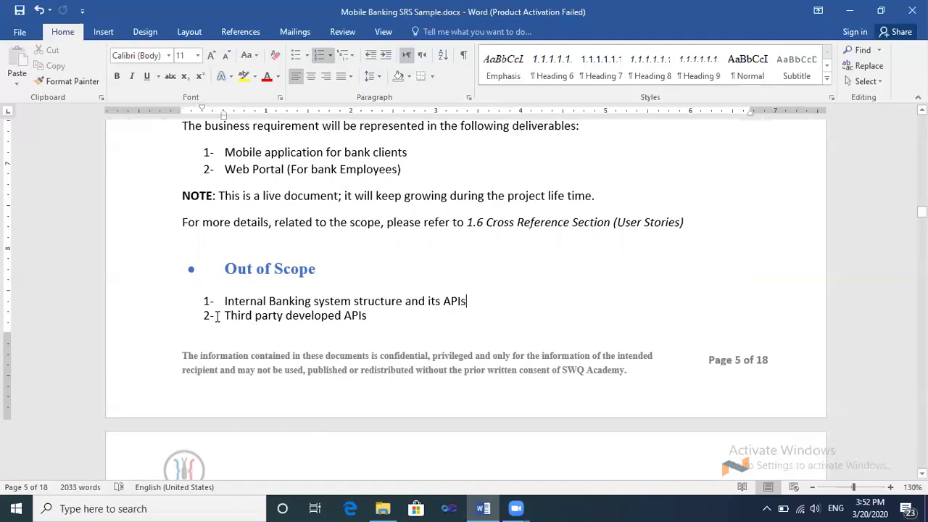
left_click_drag(219, 316, 337, 317)
left_click(722, 338)
Open the Mob Banking HLBR.xlsx workbook embedded under Cross Reference in a maximized Excel window, dismiss the activation notice, and select the first requirement
scroll(464, 297, "down", 5)
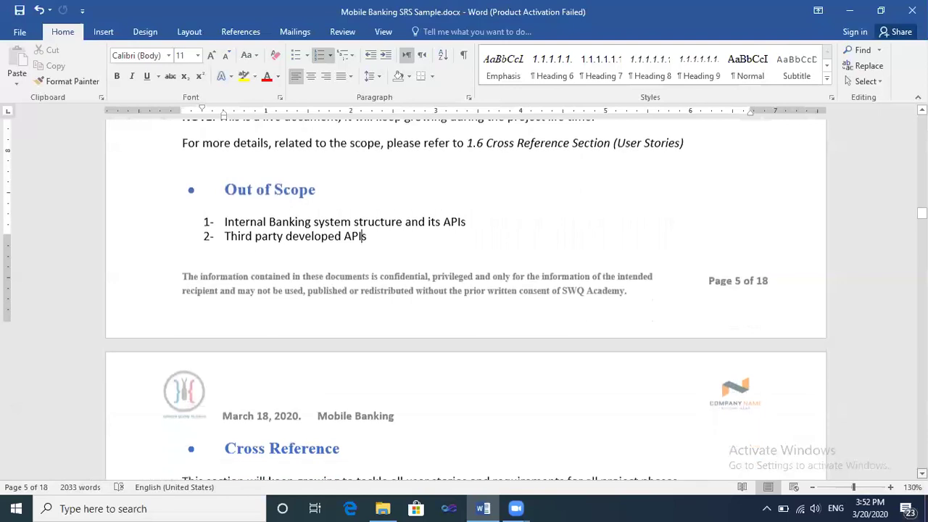
scroll(463, 298, "down", 1)
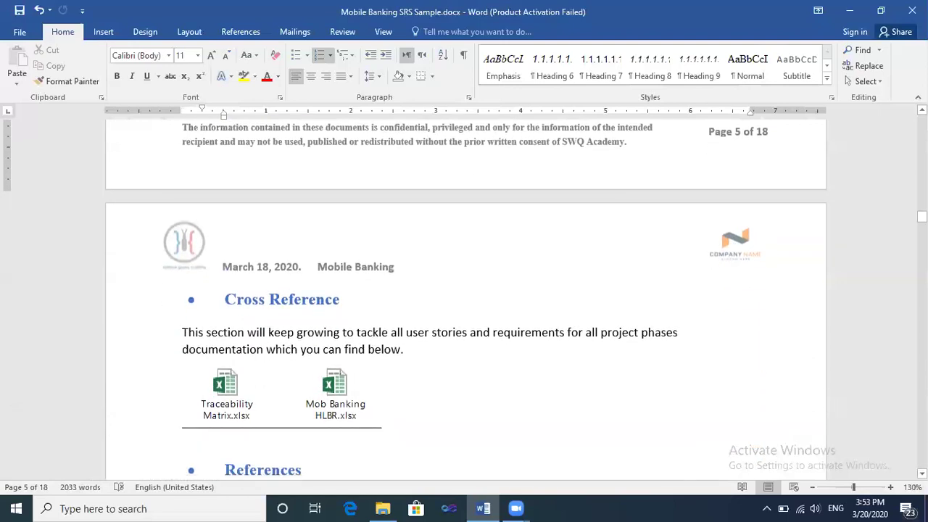
scroll(383, 264, "up", 1)
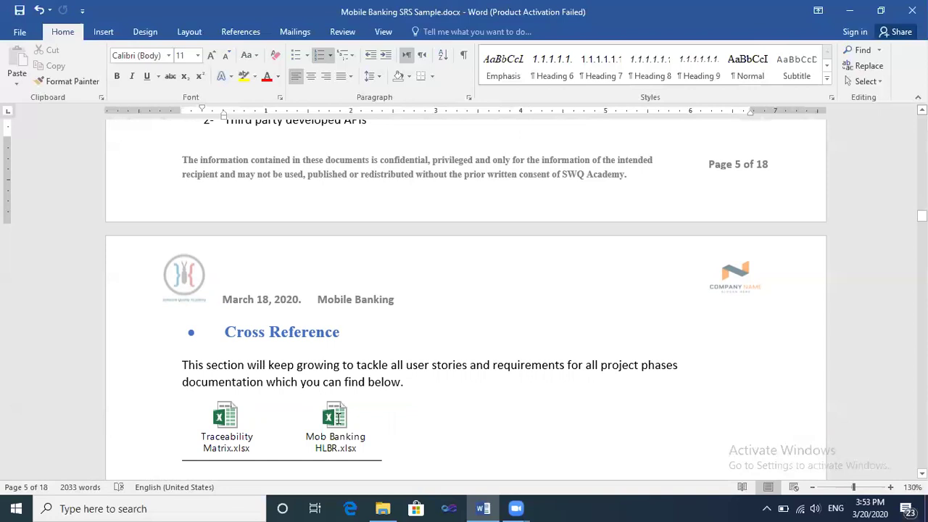
left_click(338, 416)
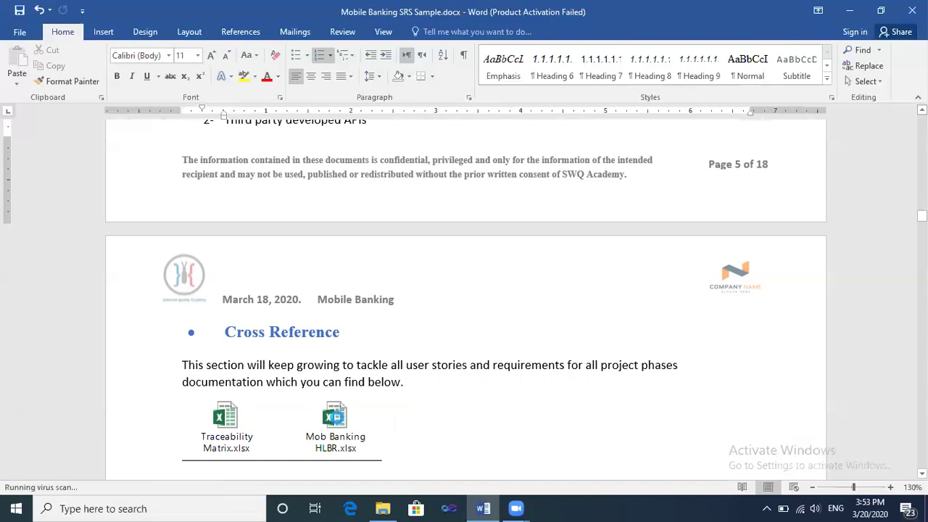
double_click(335, 417)
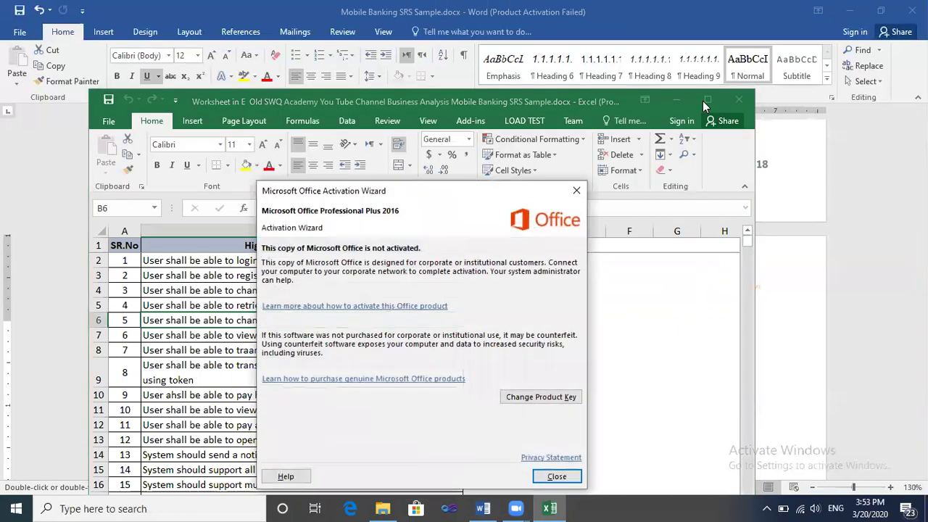
left_click(556, 476)
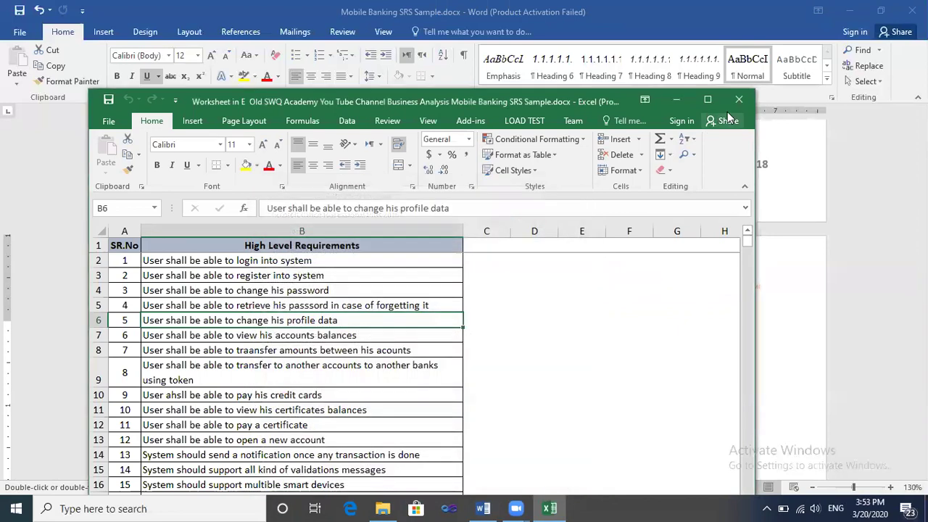
left_click(707, 100)
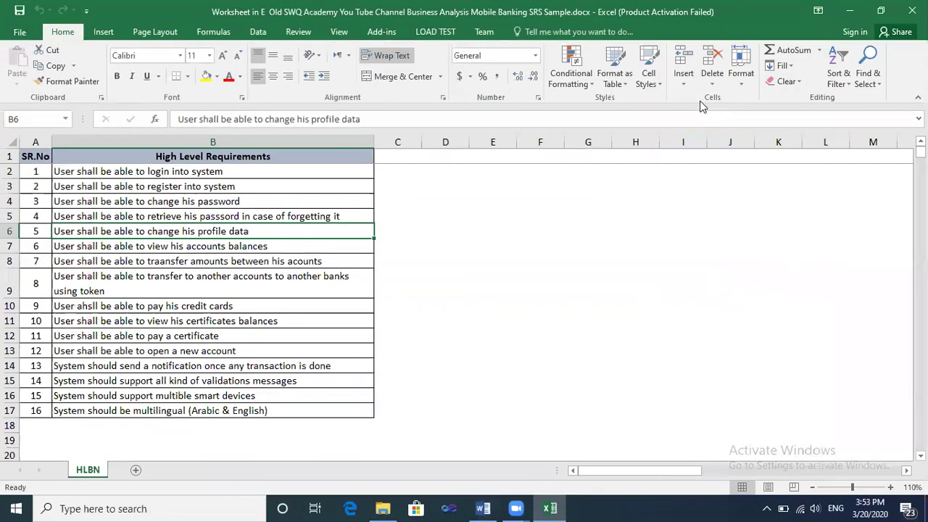
left_click(81, 174)
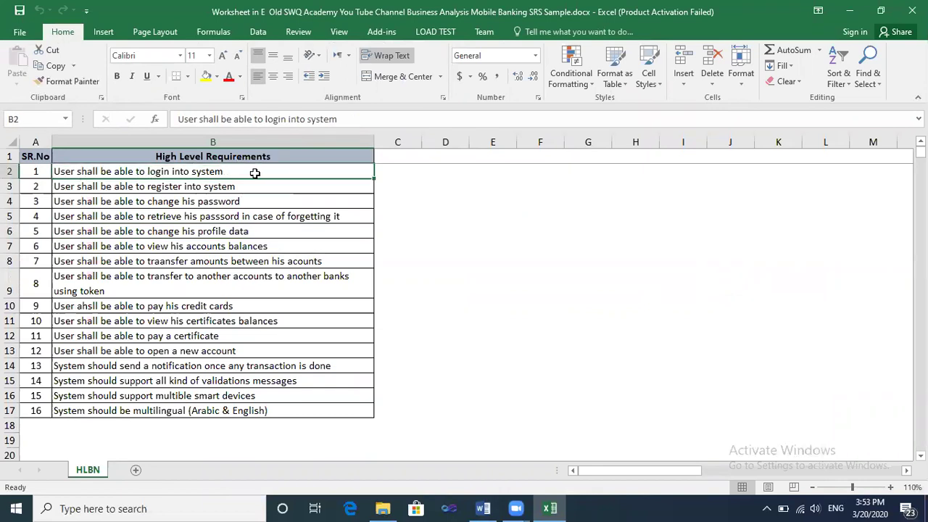
Examine the High Level Requirements row by row, from registering into the system through transferring to other banks using token
key("Down")
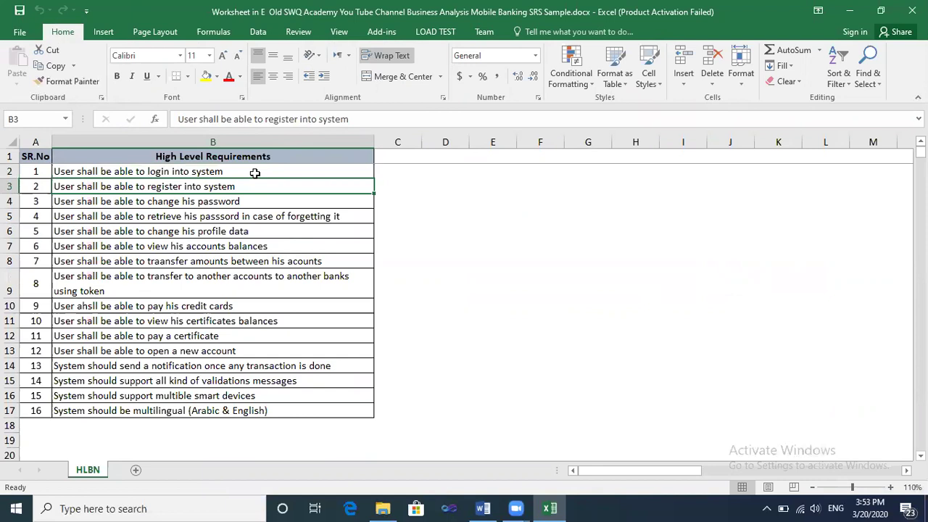
key("Down")
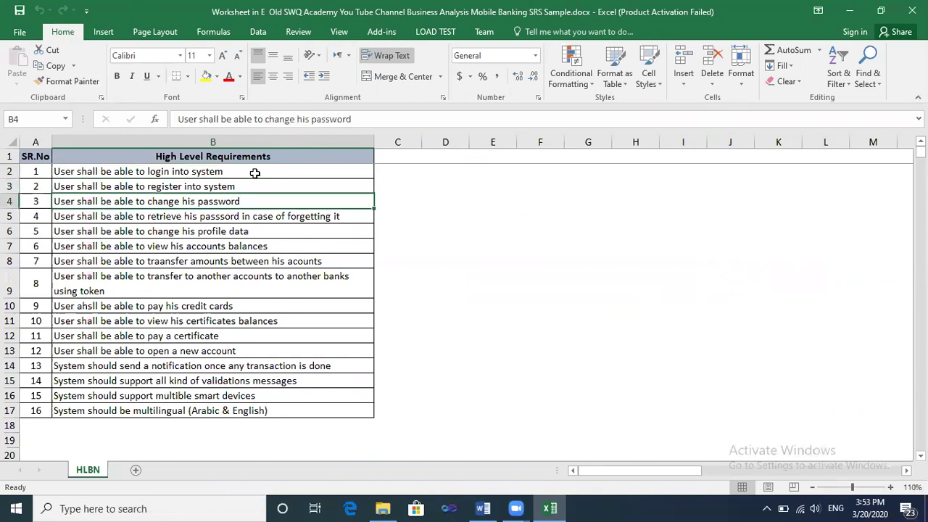
key("Down")
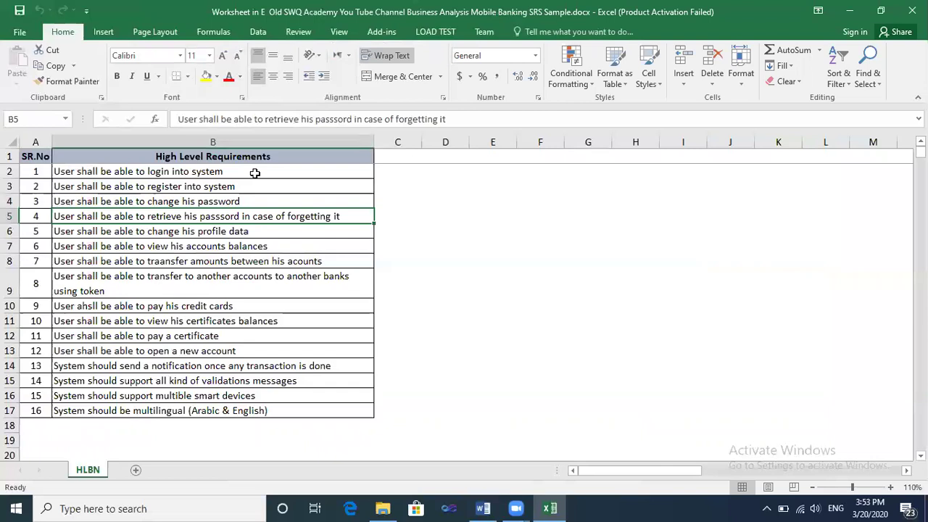
key("Down")
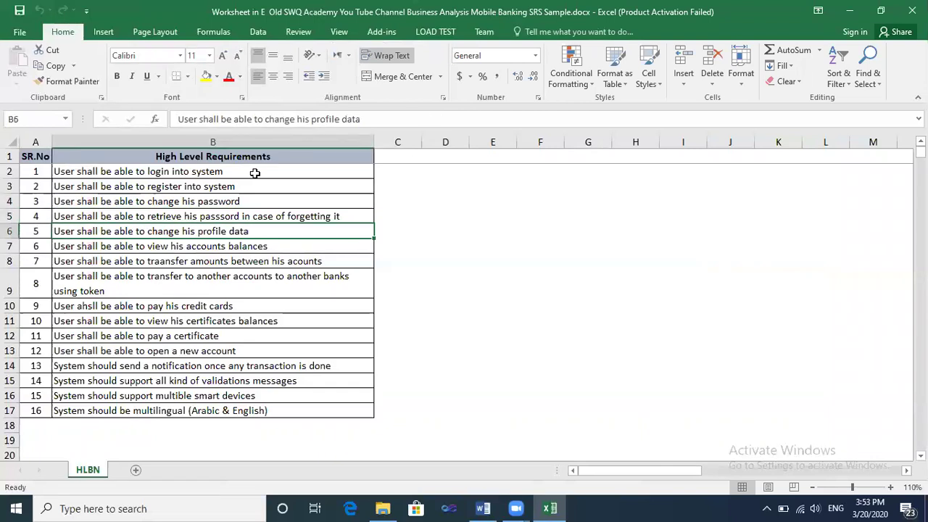
key("Down")
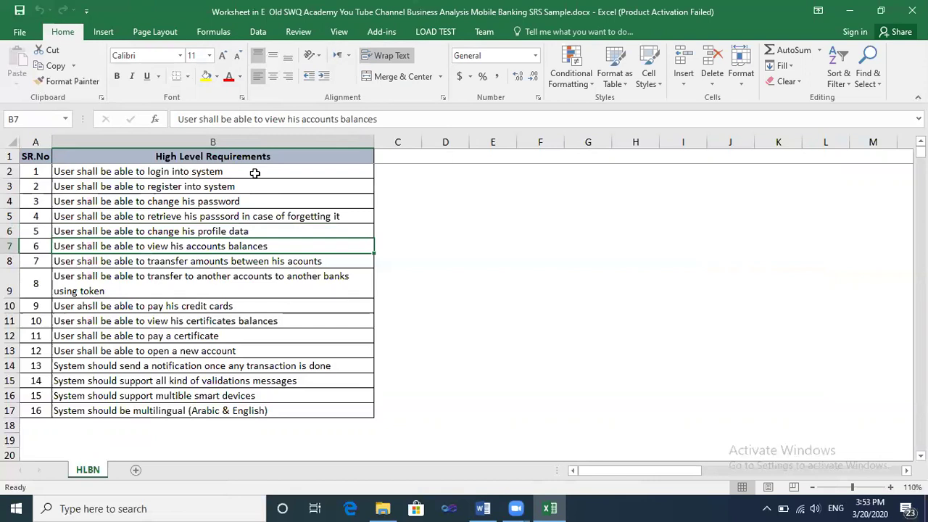
key("Down")
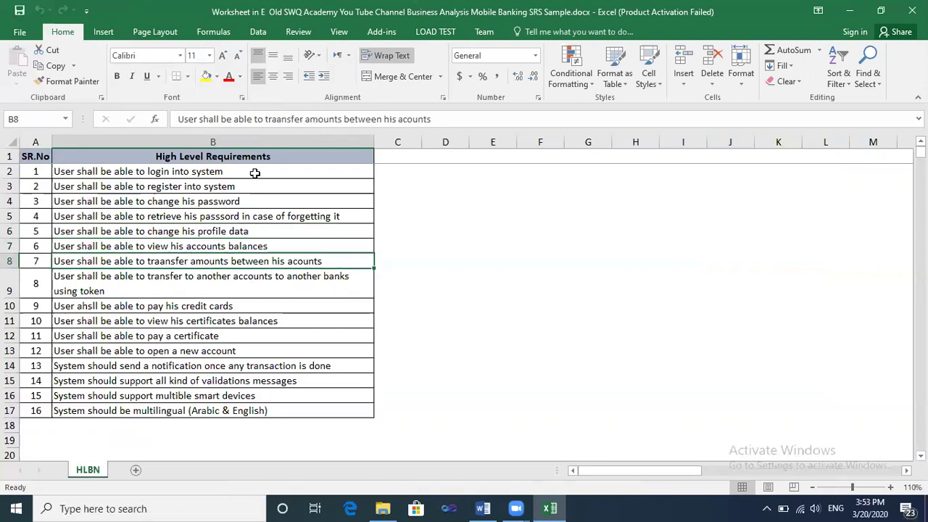
key("Down")
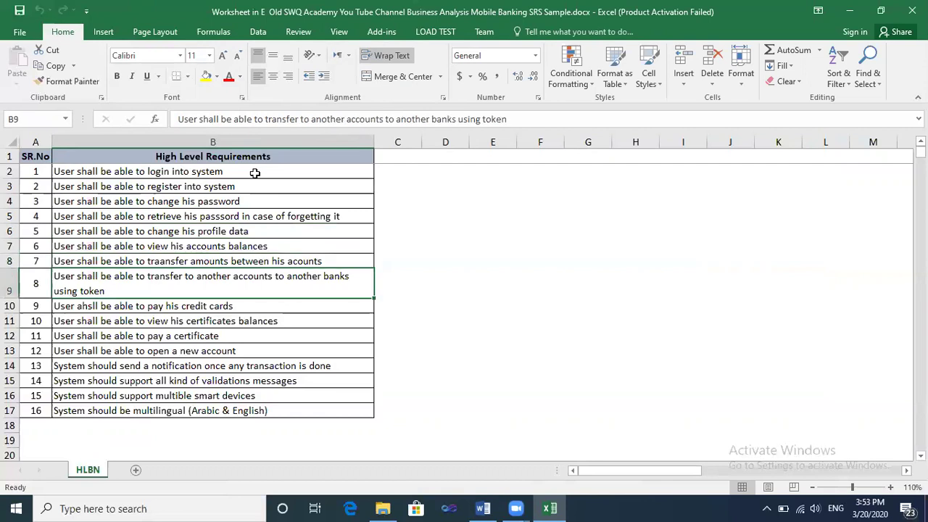
key("Down")
key("Up")
key("Up")
key("Up")
key("Up")
key("Up")
key("Up")
key("Up")
key("Up")
key("Up")
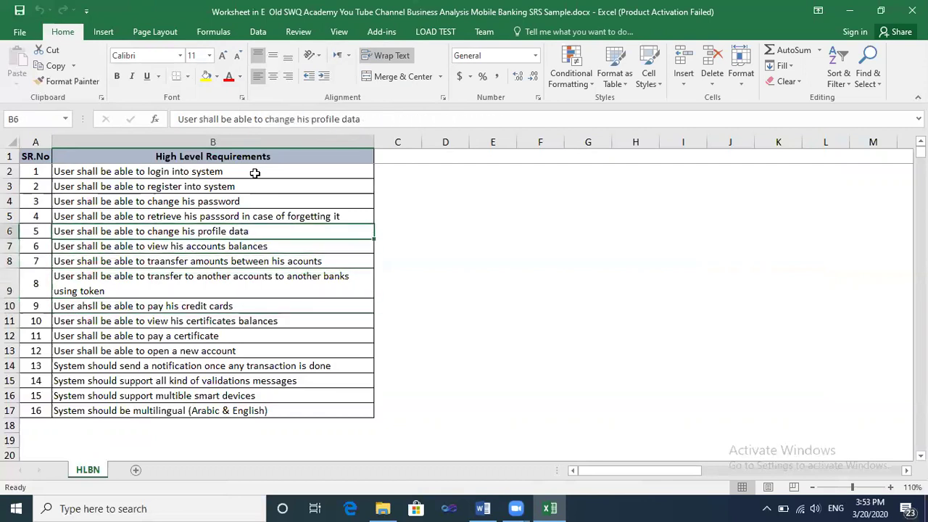
Highlight the whole High Level Requirements column from its header through requirement 16, ending on the profile data requirement
key("shift+Down")
key("shift+Down")
key("shift+Down")
key("shift+Down")
key("shift+Down")
key("shift+Down")
key("shift+Down")
key("shift+Down")
key("shift+Down")
key("shift+Down")
key("shift+Down")
key("shift+Down")
key("shift+Down")
key("shift+Down")
key("shift+Down")
key("shift+Down")
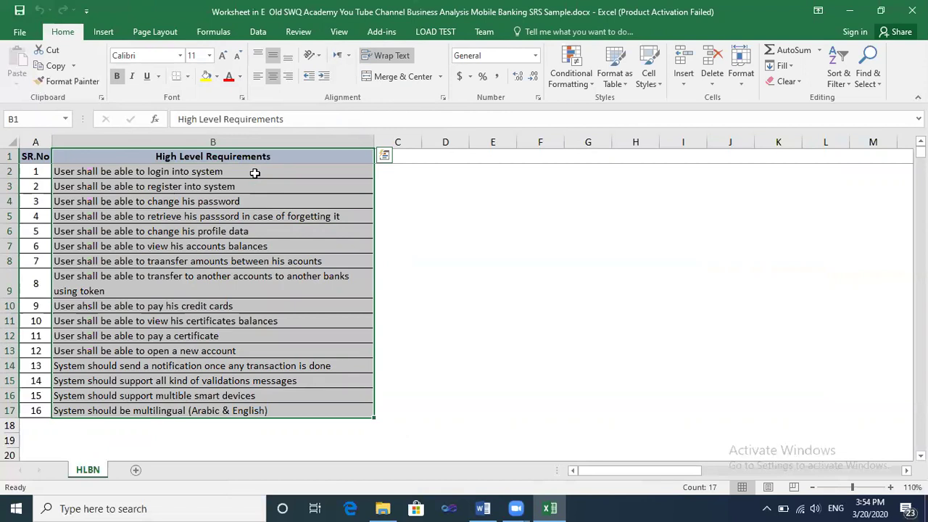
left_click(330, 231)
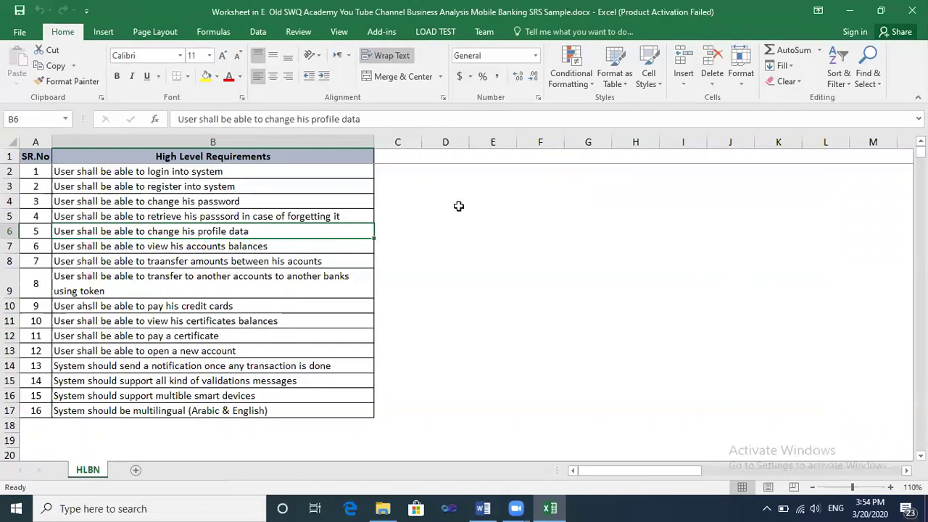
Minimize the requirements workbook, open the Traceability Matrix.xlsx embedded under Cross Reference, and set its zoom to 90%
left_click(861, 10)
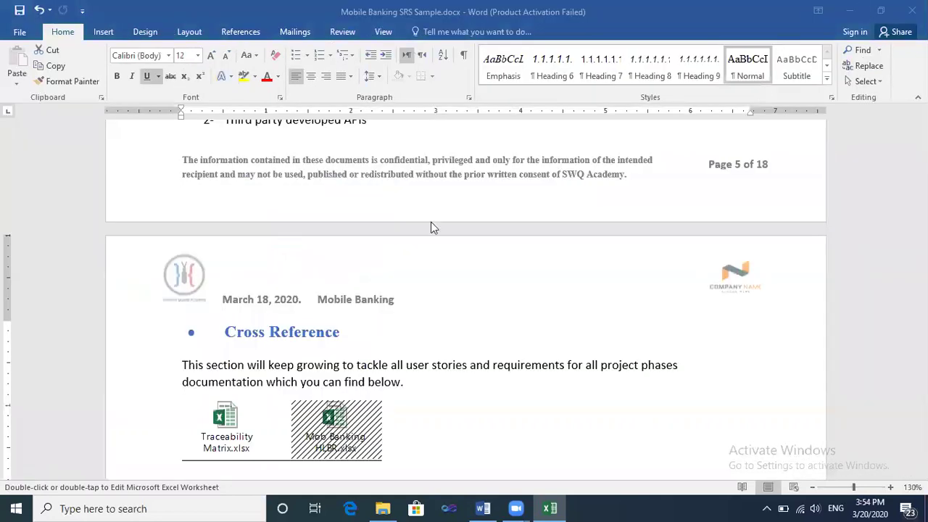
double_click(219, 422)
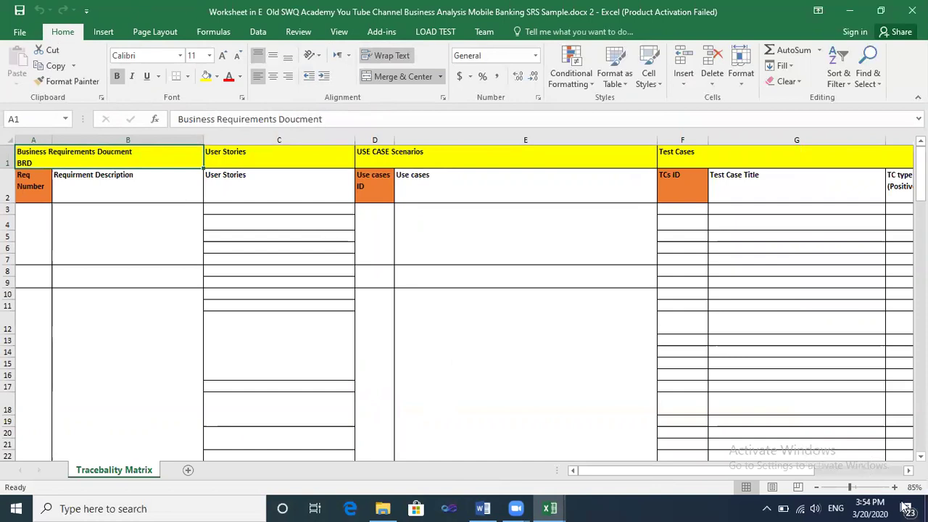
left_click(895, 487)
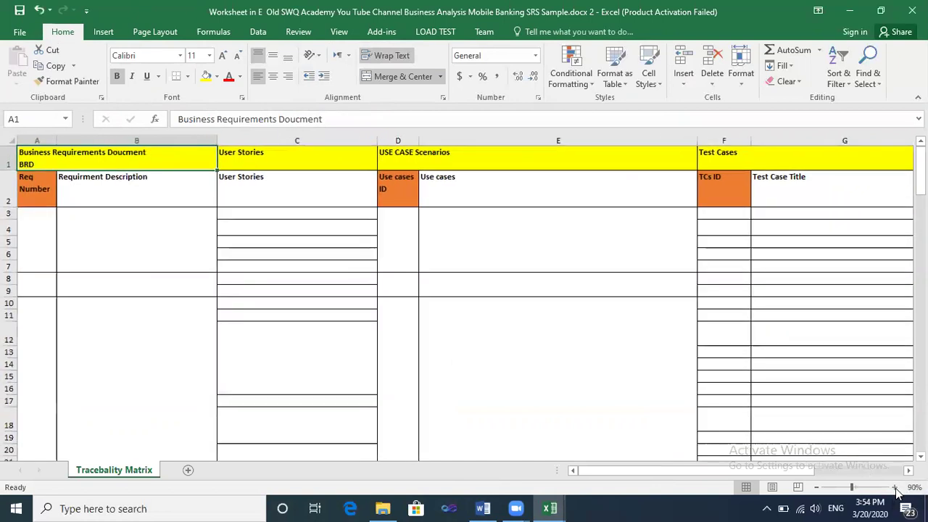
Examine the Business Requirements Document group of the matrix, covering the Req Number and Requirement Description columns
left_click(25, 182)
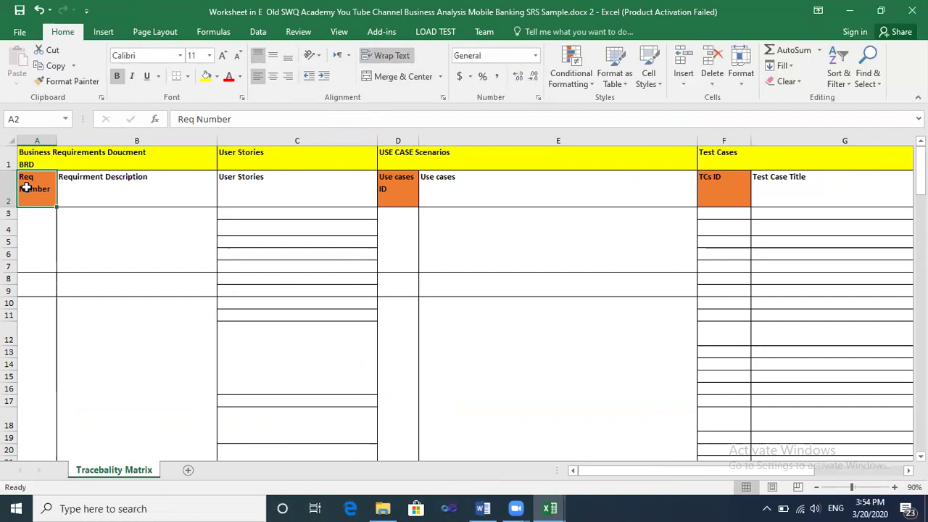
key("Right")
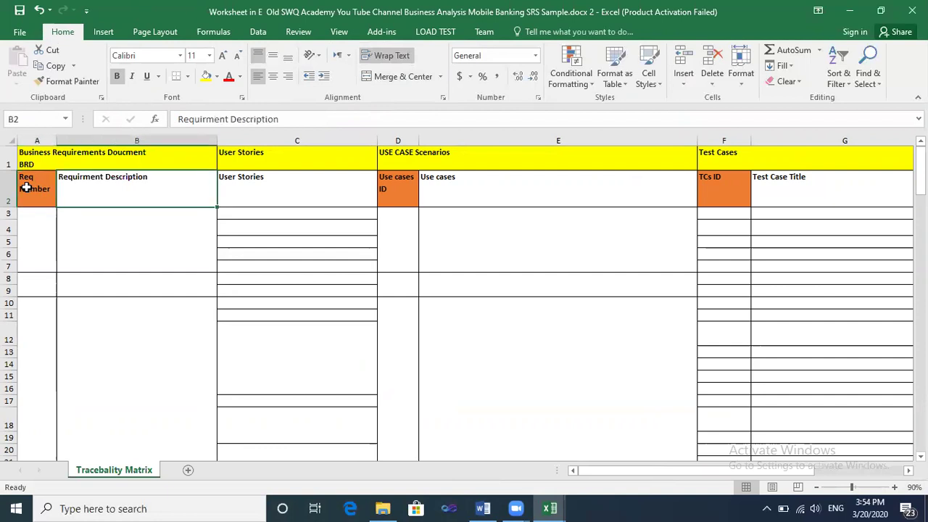
left_click(39, 186)
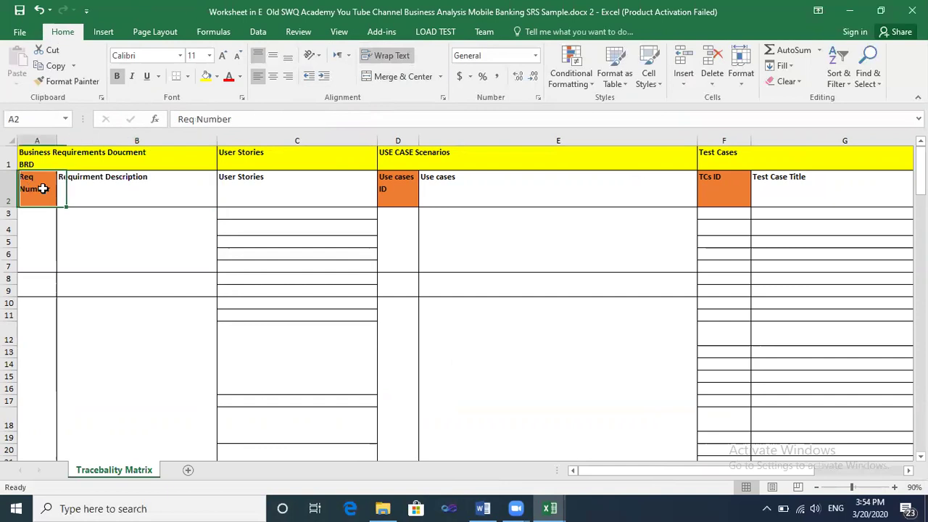
left_click(112, 193)
left_click(129, 233)
left_click(161, 167)
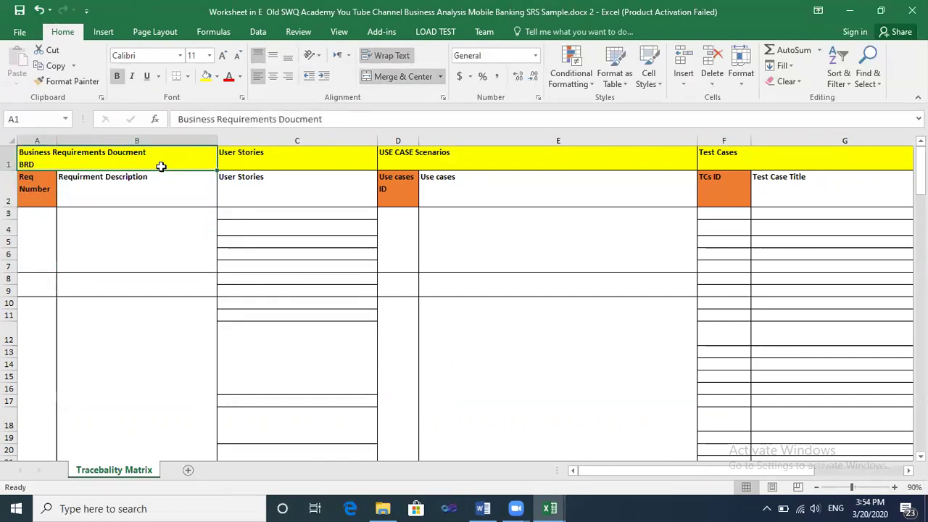
Examine the matrix's second-row headings in order, from Req Number through user stories, use cases, test cases and design ID to the development Component
key("Down")
key("Right")
key("Right")
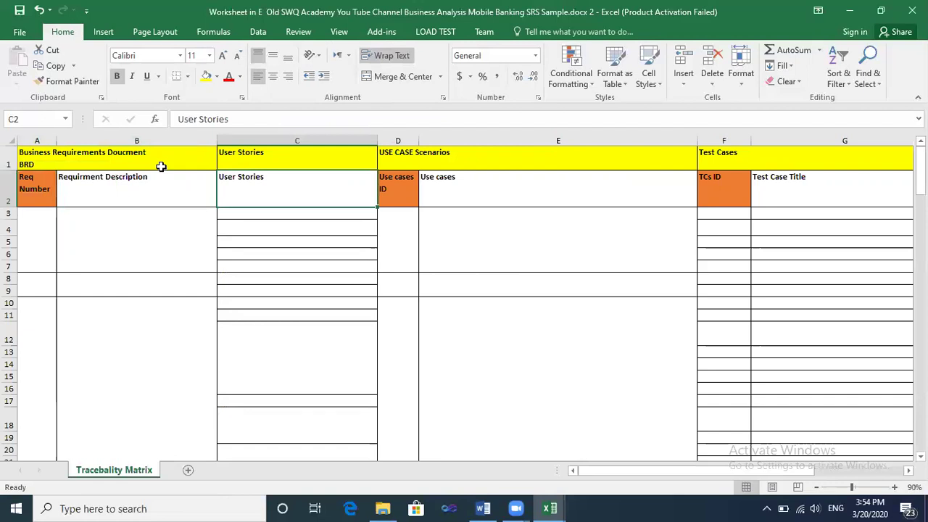
key("Right")
key("Right")
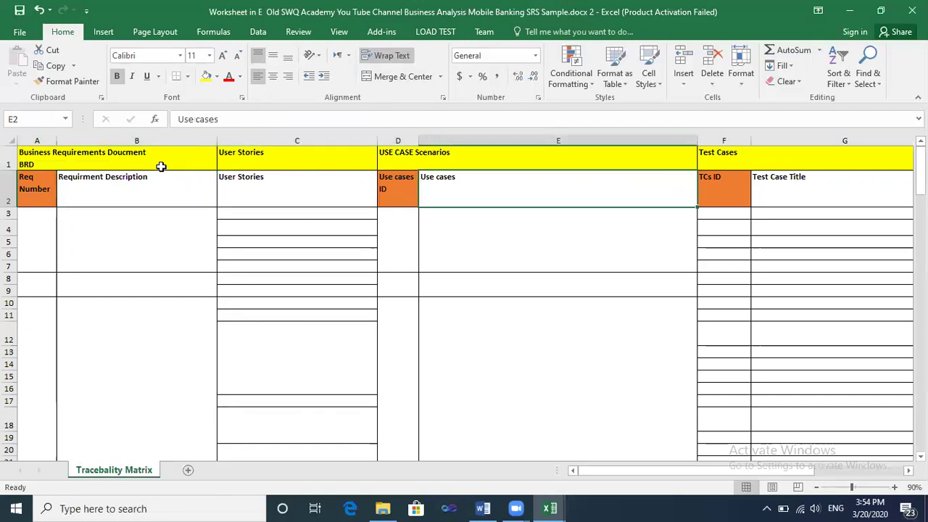
key("Right")
key("Right")
key("Right")
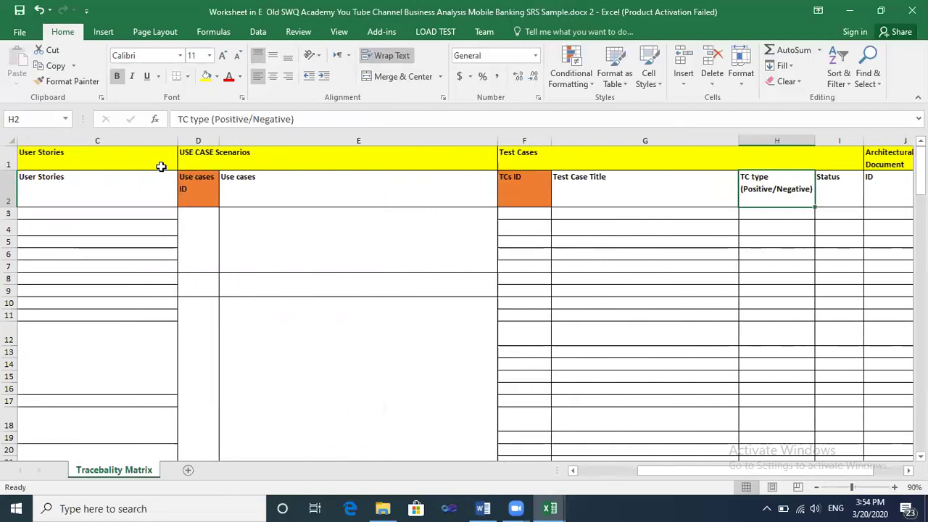
key("Right")
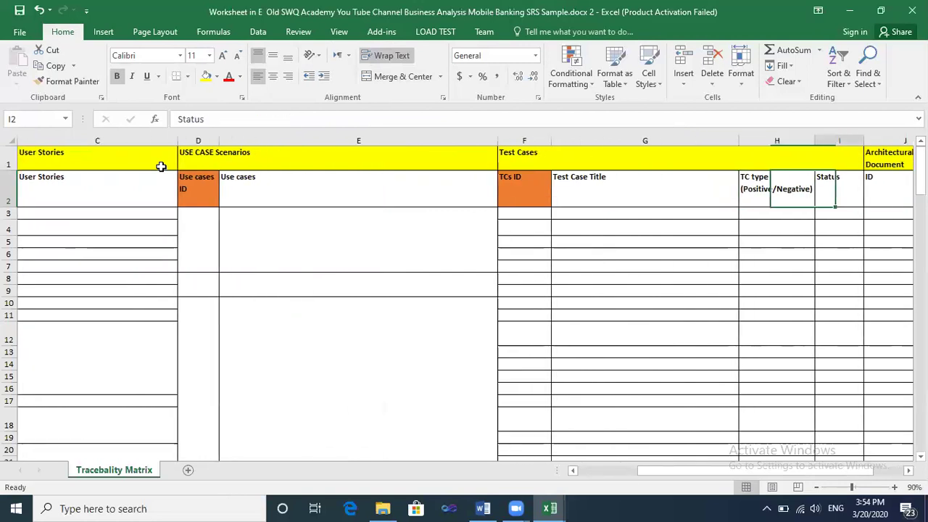
key("Right")
key("Right")
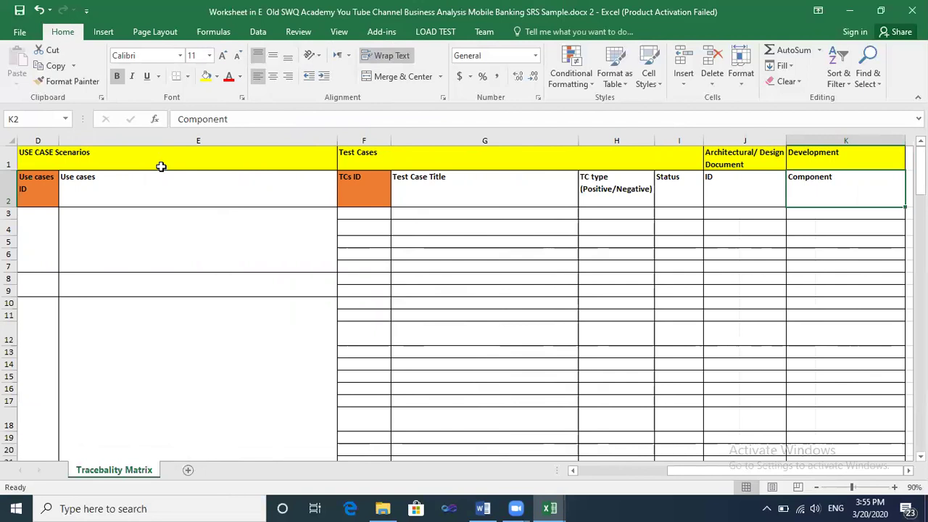
Review the traceability headings again, going back from Component to Req Number and forward to the test case Status
key("Left")
key("Left")
key("Left")
key("Left")
key("Left")
key("Left")
key("Left")
key("Left")
key("Left")
key("Left")
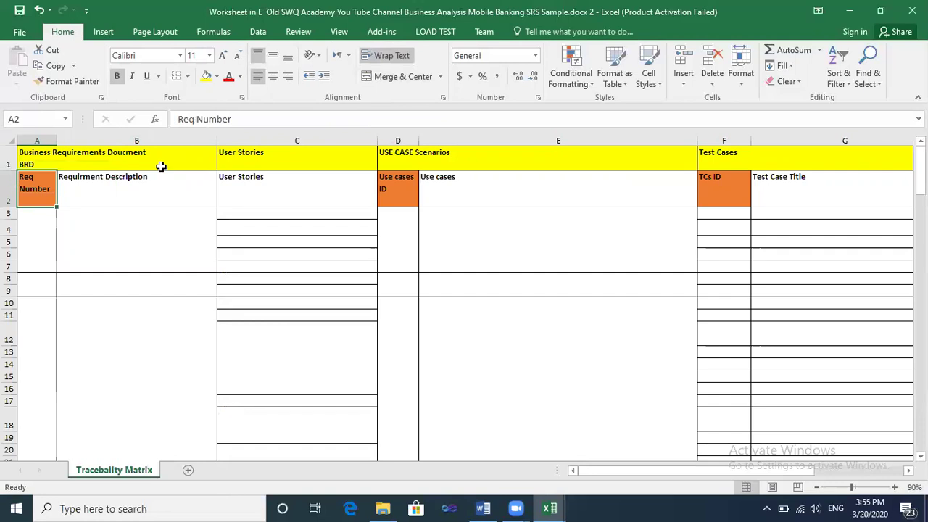
key("Right")
key("Right")
key("Right")
key("Right")
key("Right")
key("Right")
key("Right")
key("Right")
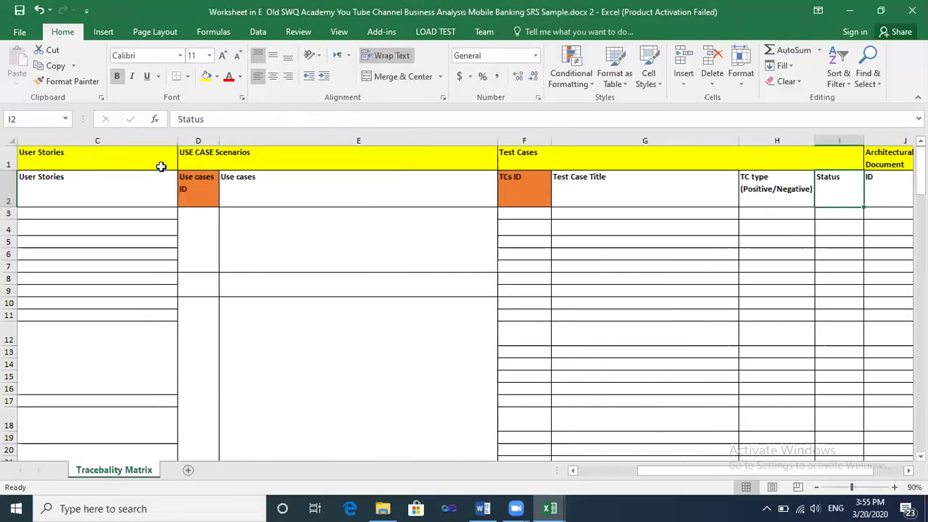
Return to the Req Number heading, close the traceability matrix workbook, and deselect its embedded icon in the Word document
key("Left")
key("Left")
key("Left")
key("Left")
key("Left")
key("Left")
key("Left")
key("Left")
key("Left")
key("Left")
key("Left")
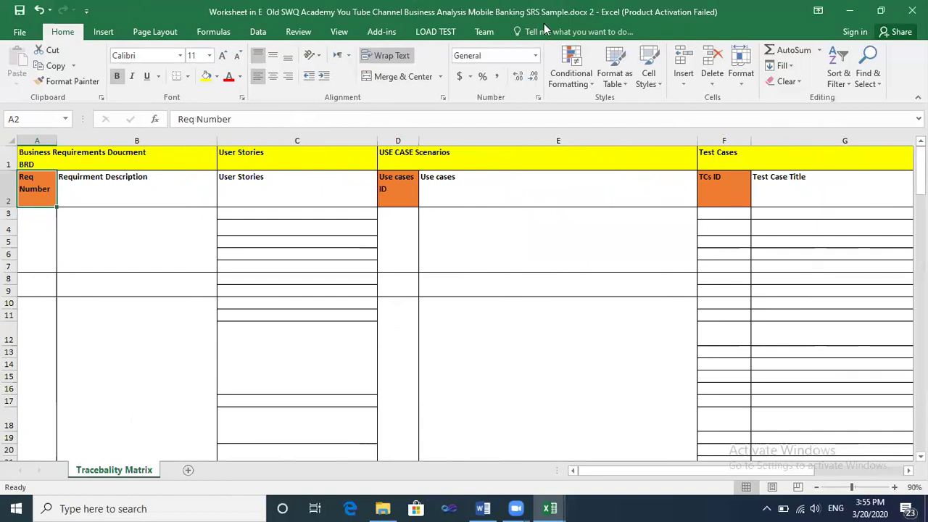
key("alt+F4")
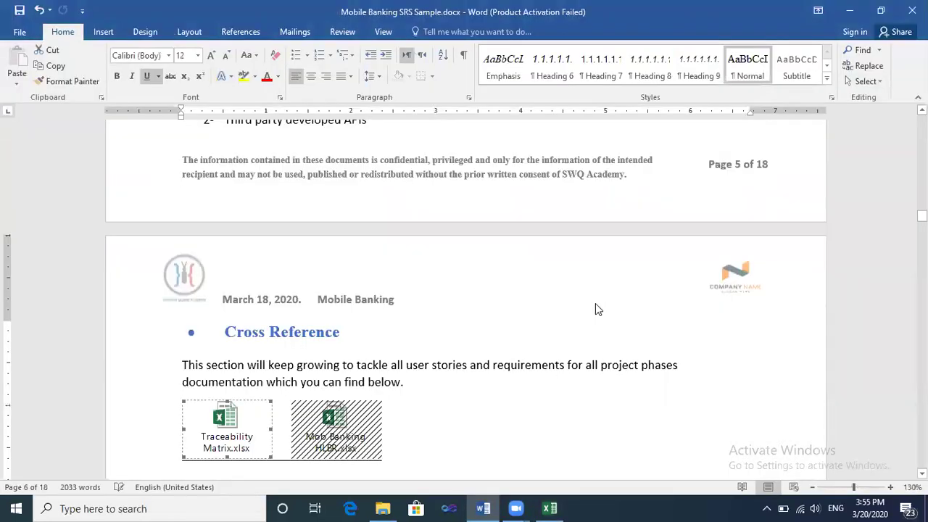
left_click(409, 428)
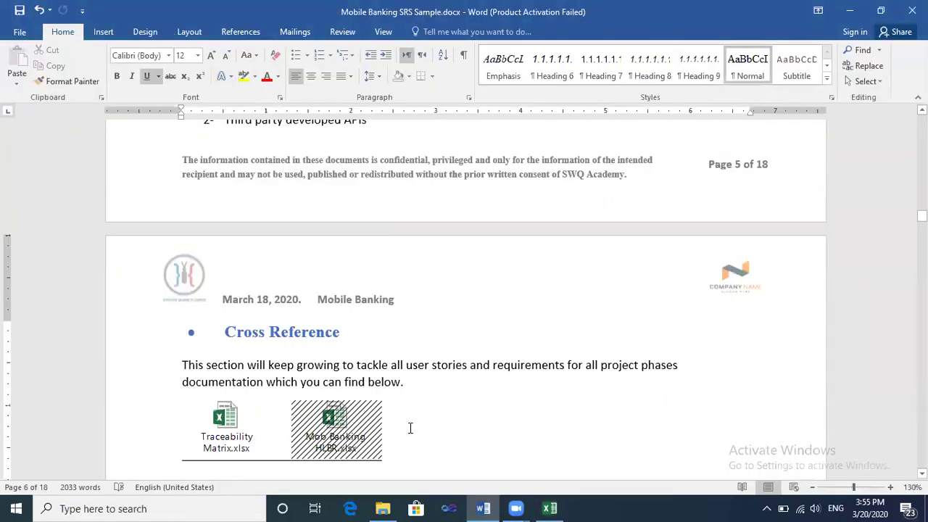